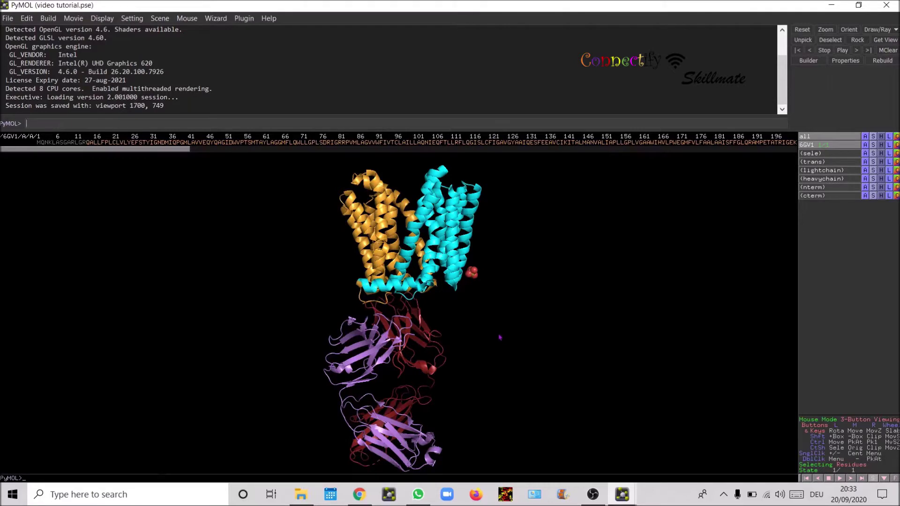
Hide the spheres of a picked sulfate ion, then enter 'scene trans, store'
{"action": "left_click", "coordinate": [474, 273]}
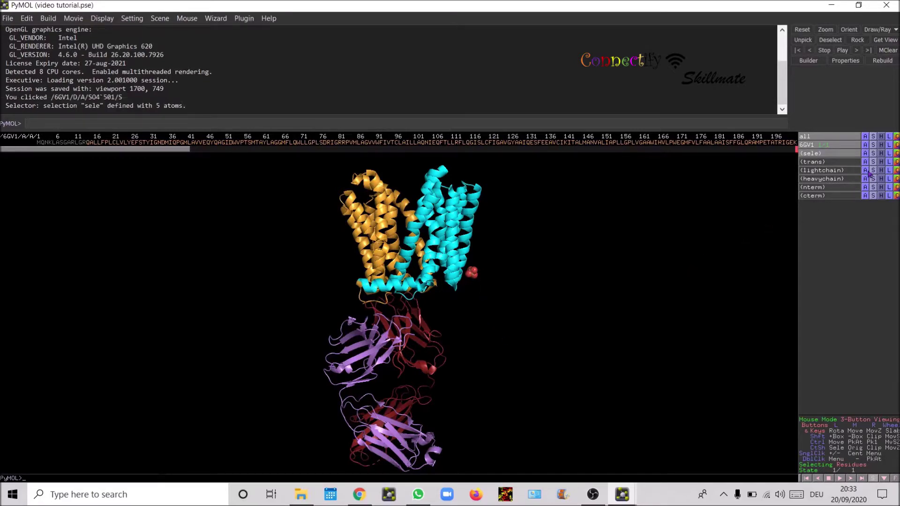
{"action": "left_click", "coordinate": [881, 154]}
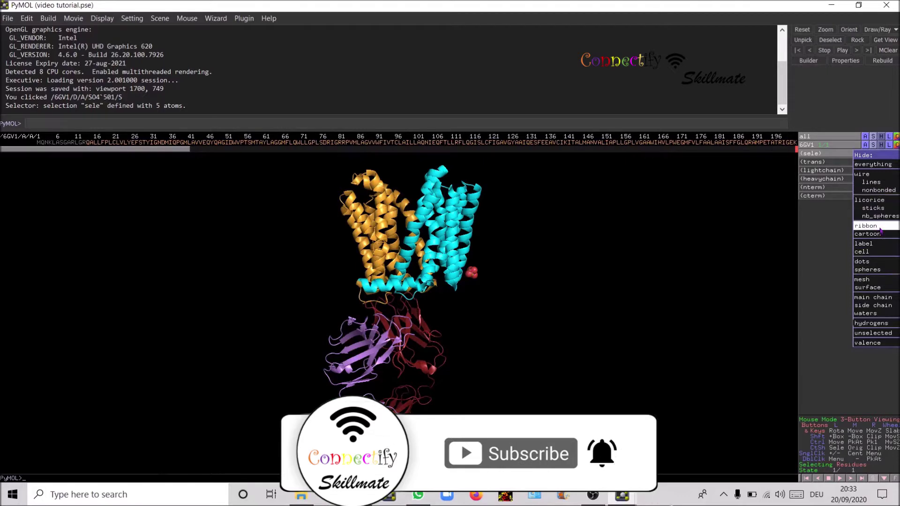
{"action": "left_click", "coordinate": [876, 270]}
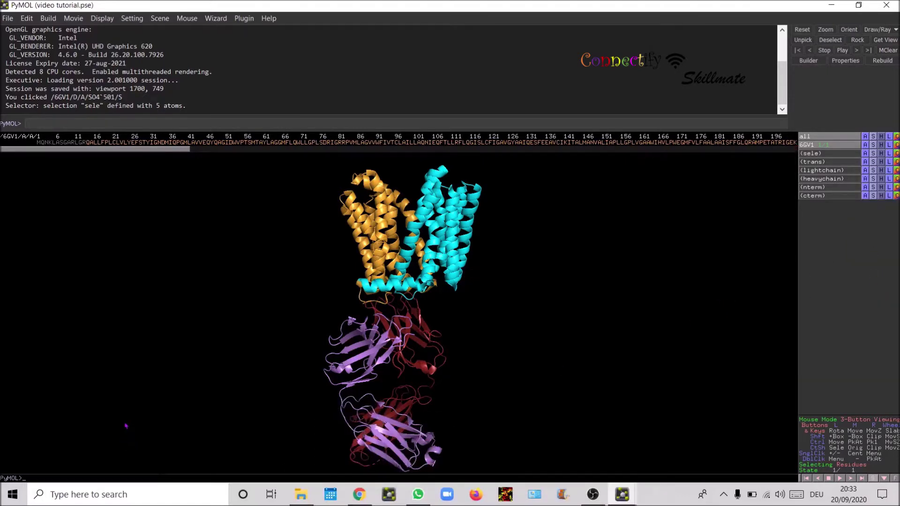
{"action": "type", "text": "ne trans, store"}
Store the upright view as scene 'trans' and confirm it restores after rotating away
{"action": "key", "text": "Return"}
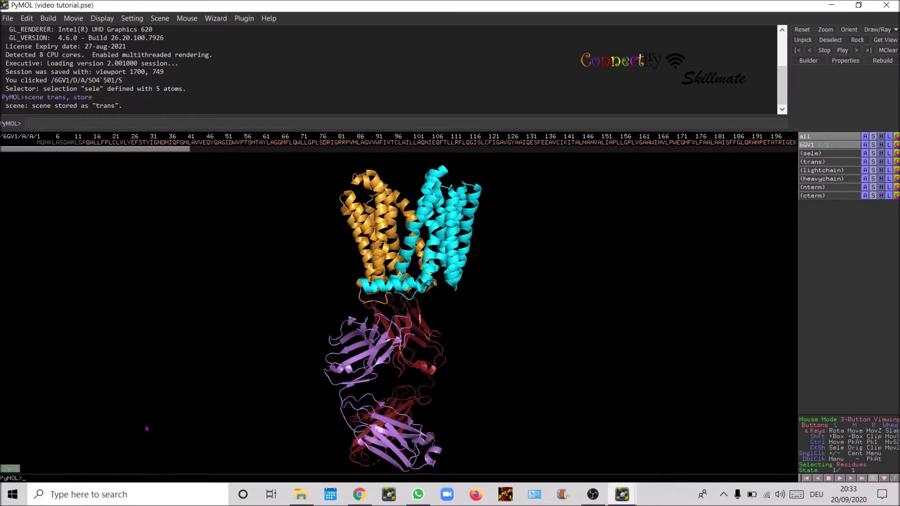
{"action": "right_click_drag", "start_coordinate": [493, 376], "coordinate": [514, 260]}
{"action": "left_click_drag", "start_coordinate": [514, 259], "coordinate": [127, 267]}
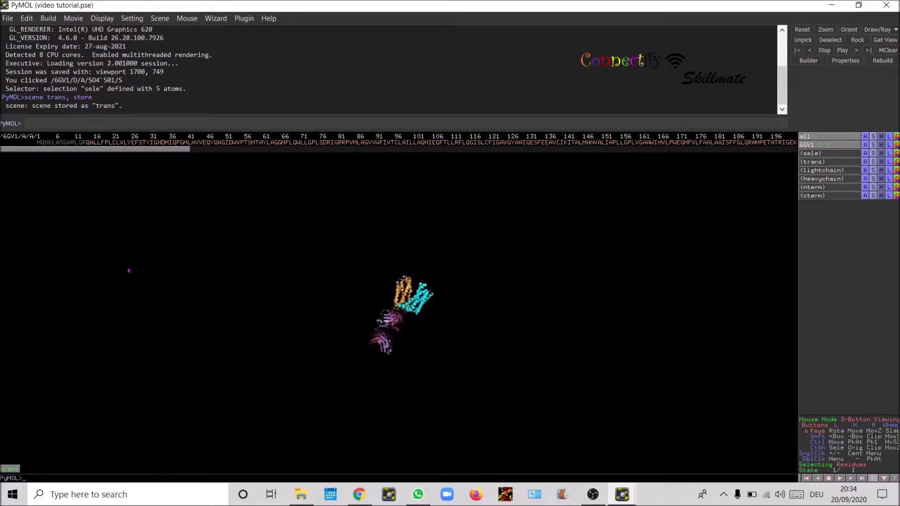
{"action": "left_click", "coordinate": [11, 469]}
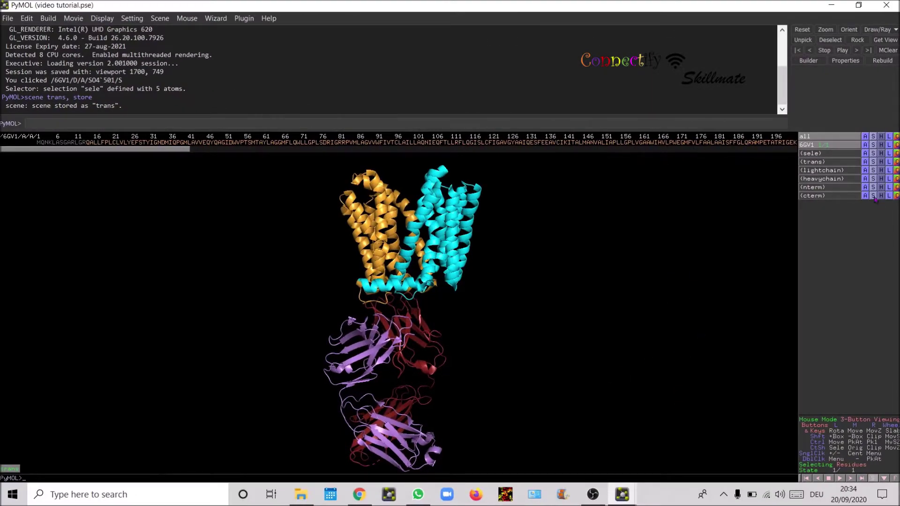
{"action": "left_click", "coordinate": [866, 145]}
Generate 6GV1 symmetry mates from the object's generate menu, adding copies from 12 operators
{"action": "mouse_move", "coordinate": [863, 250]}
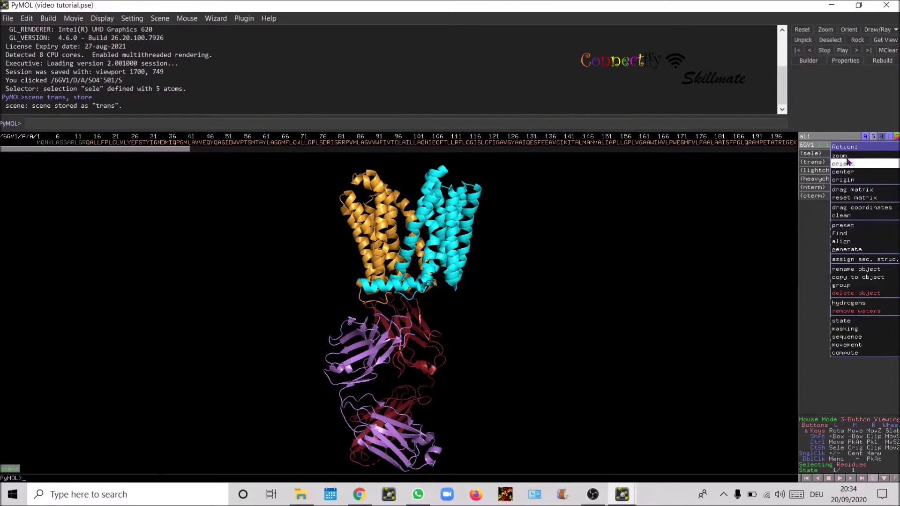
{"action": "left_click", "coordinate": [819, 153]}
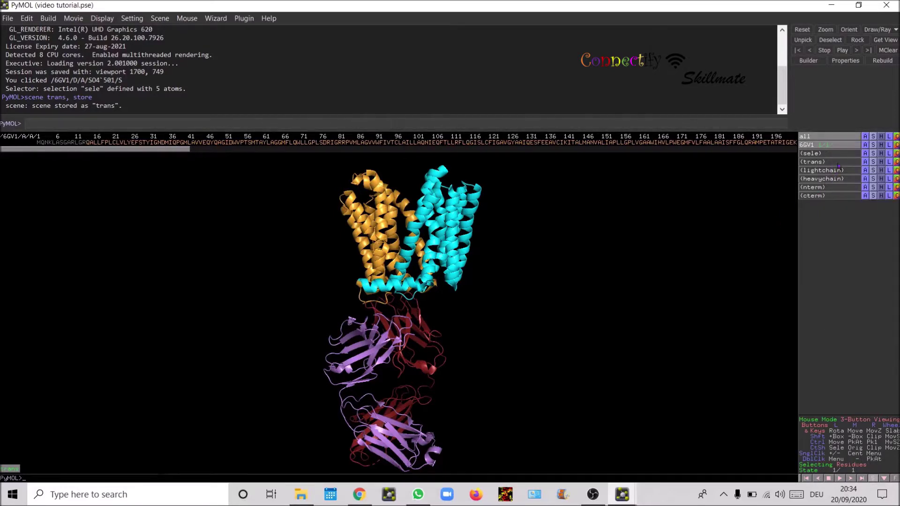
{"action": "left_click", "coordinate": [867, 145]}
{"action": "mouse_move", "coordinate": [872, 251]}
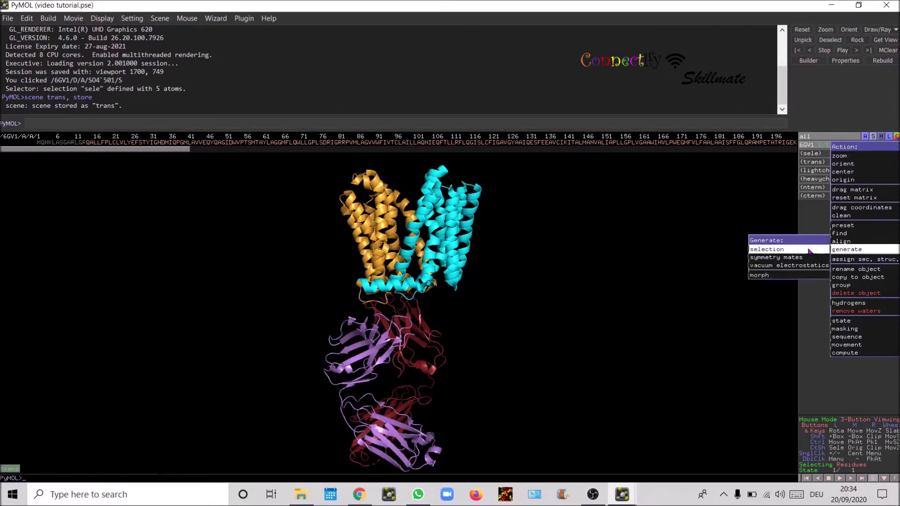
{"action": "mouse_move", "coordinate": [806, 258]}
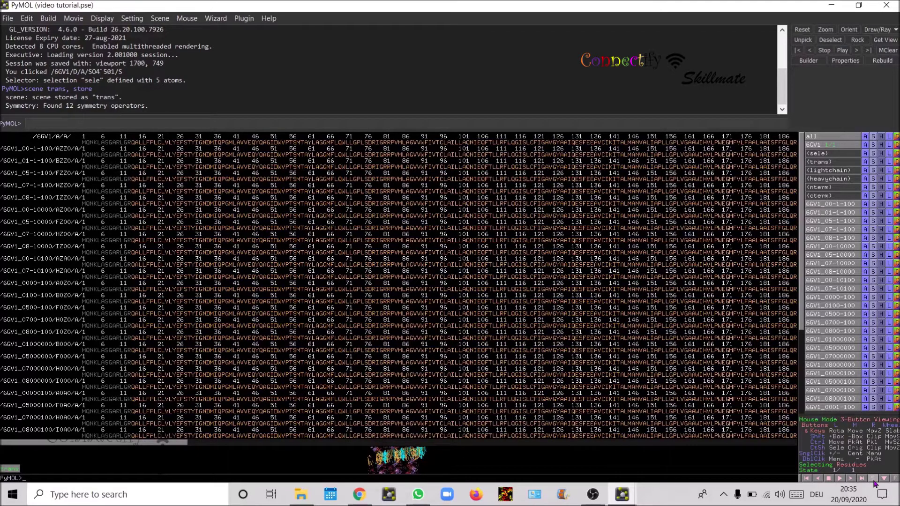
Hide the sequence viewer and zoom out and rotate so transporter layers run horizontally
{"action": "left_click", "coordinate": [873, 479]}
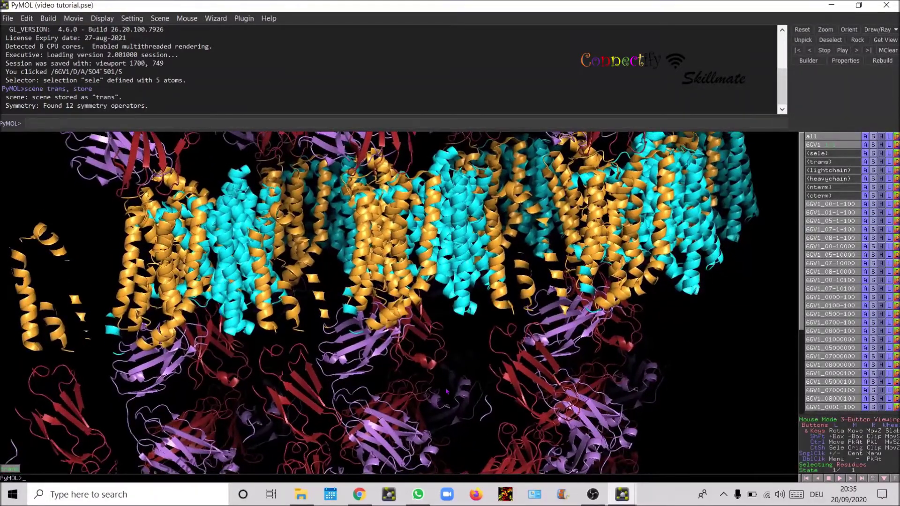
{"action": "right_click_drag", "start_coordinate": [446, 392], "coordinate": [335, 296]}
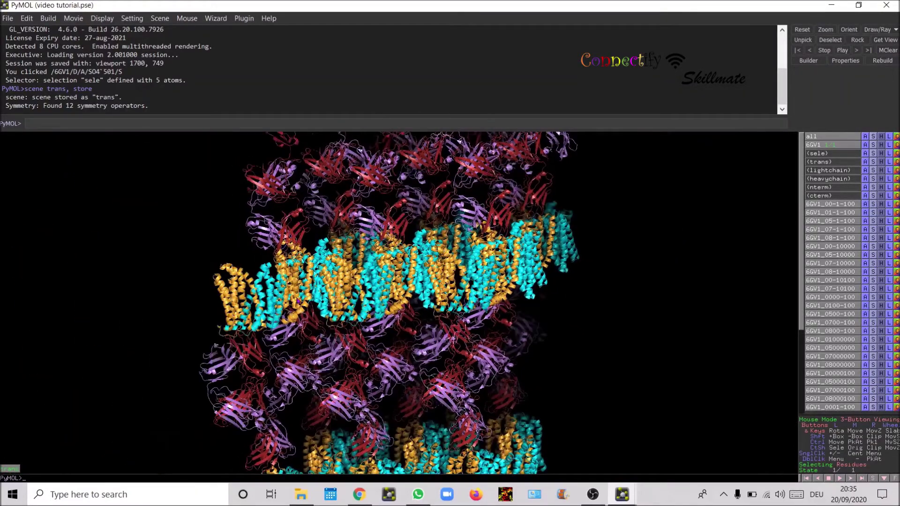
{"action": "left_click_drag", "start_coordinate": [306, 296], "coordinate": [287, 280]}
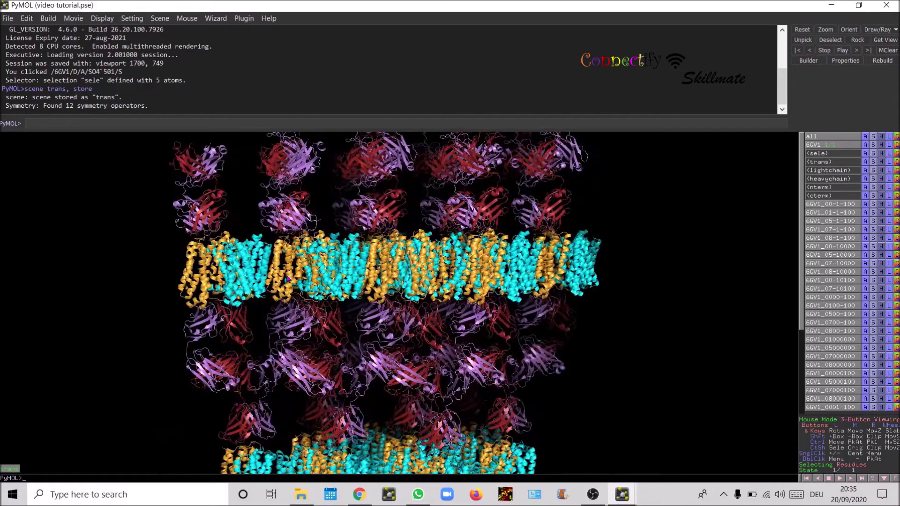
{"action": "left_click_drag", "start_coordinate": [375, 300], "coordinate": [626, 308]}
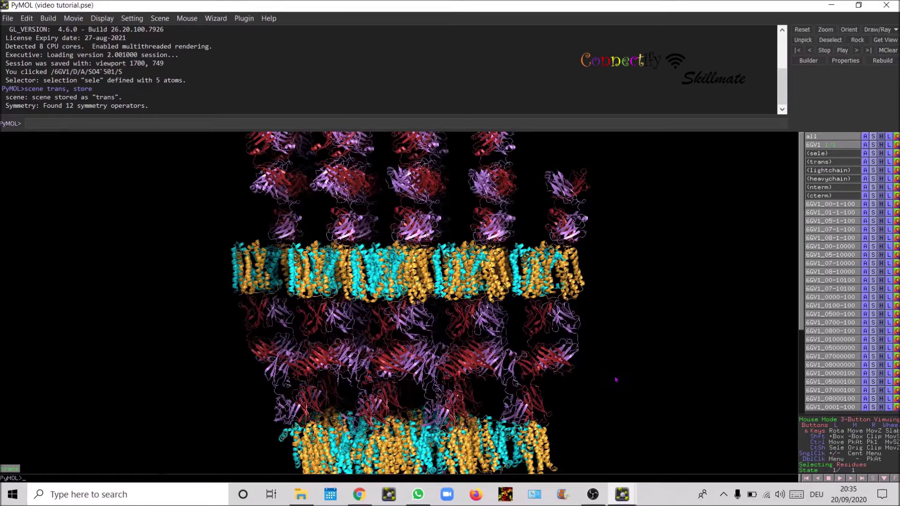
{"action": "right_click_drag", "start_coordinate": [616, 379], "coordinate": [618, 344]}
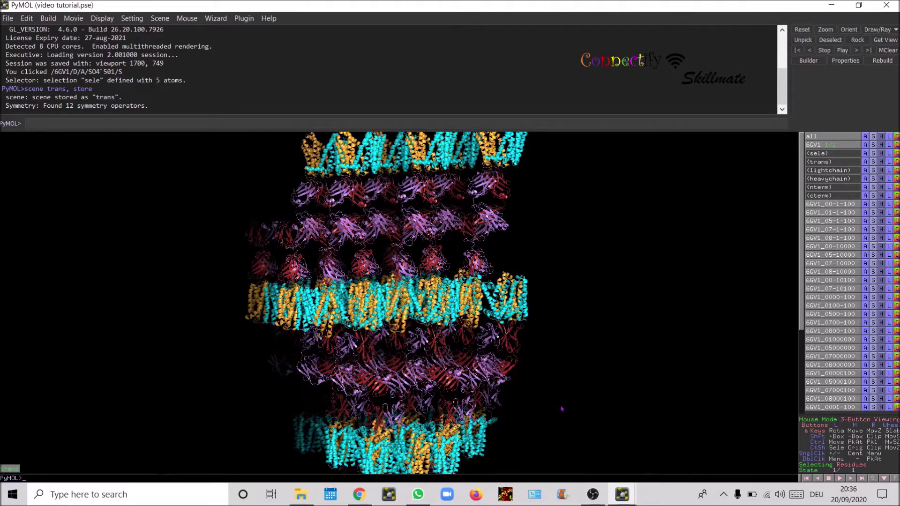
Store the lattice view as scene 'packing' with 'scene packing, store'
{"action": "type", "text": "scene packing, store"}
{"action": "key", "text": "Return"}
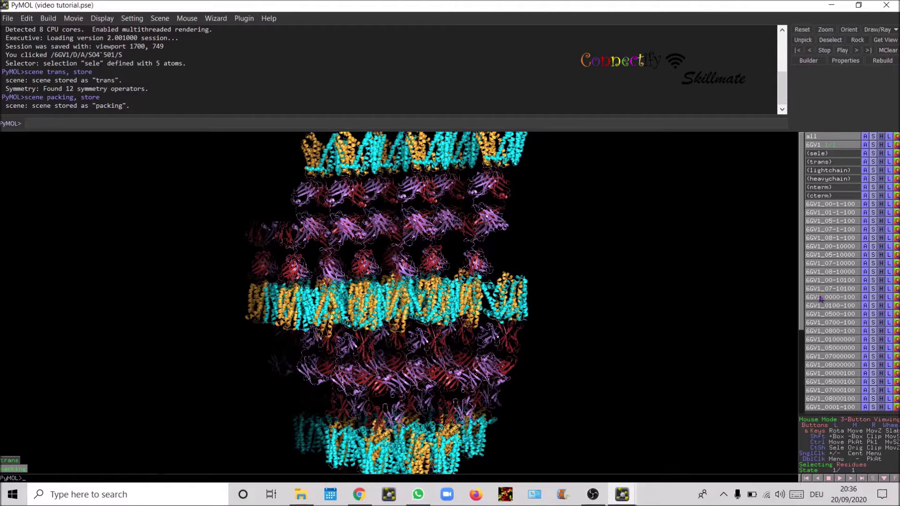
Colour all 40 objects green, then zoom in and tilt the lattice layers
{"action": "left_click", "coordinate": [897, 137]}
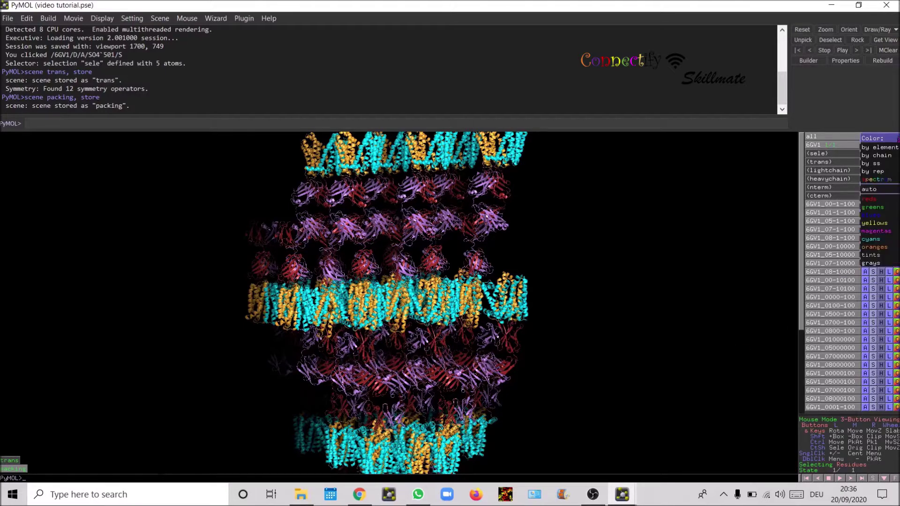
{"action": "mouse_move", "coordinate": [894, 208]}
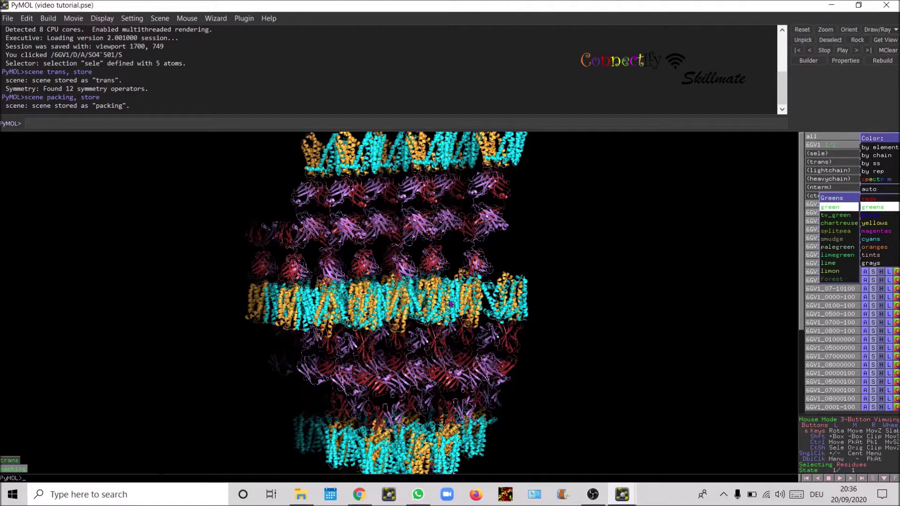
{"action": "left_click", "coordinate": [831, 206]}
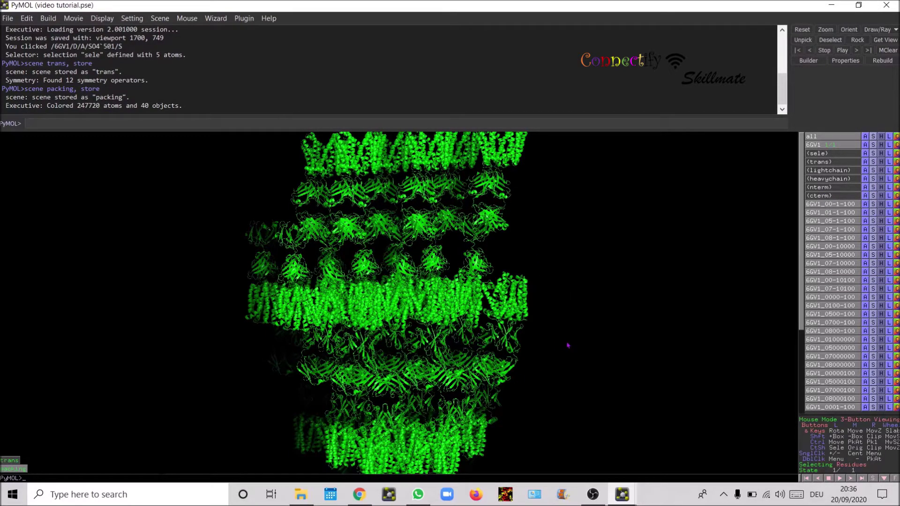
{"action": "right_click_drag", "start_coordinate": [617, 311], "coordinate": [488, 298]}
{"action": "left_click_drag", "start_coordinate": [487, 298], "coordinate": [244, 289]}
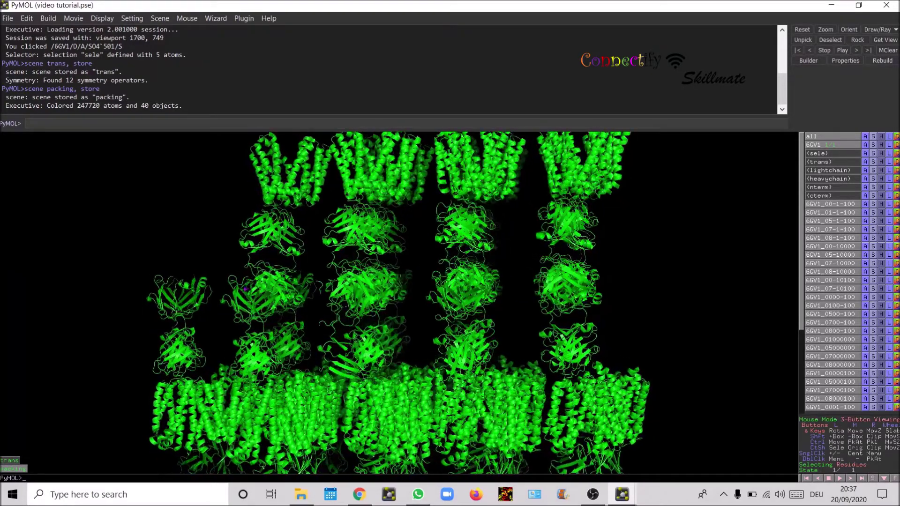
Hide the cartoon of the first stray molecule at the lattice's lower-left edge
{"action": "left_click", "coordinate": [172, 403]}
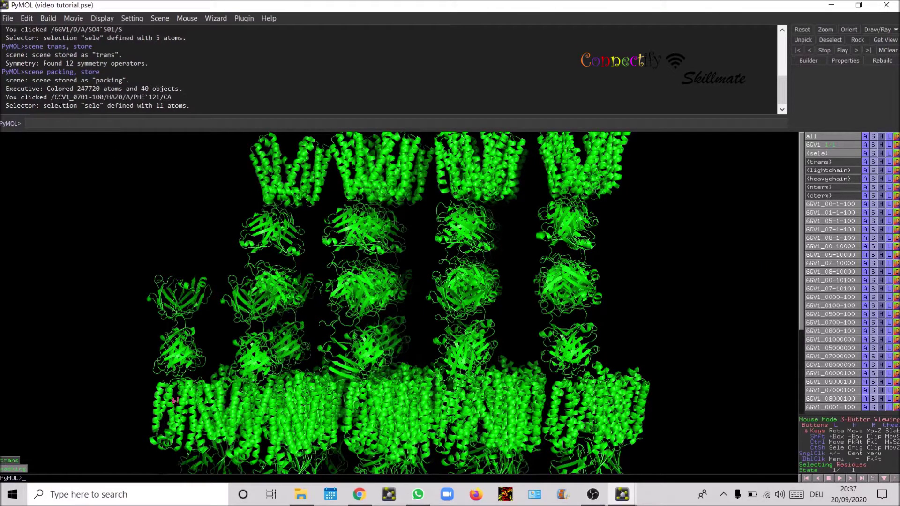
{"action": "scroll", "coordinate": [830, 272], "scroll_direction": "down", "scroll_amount": 5}
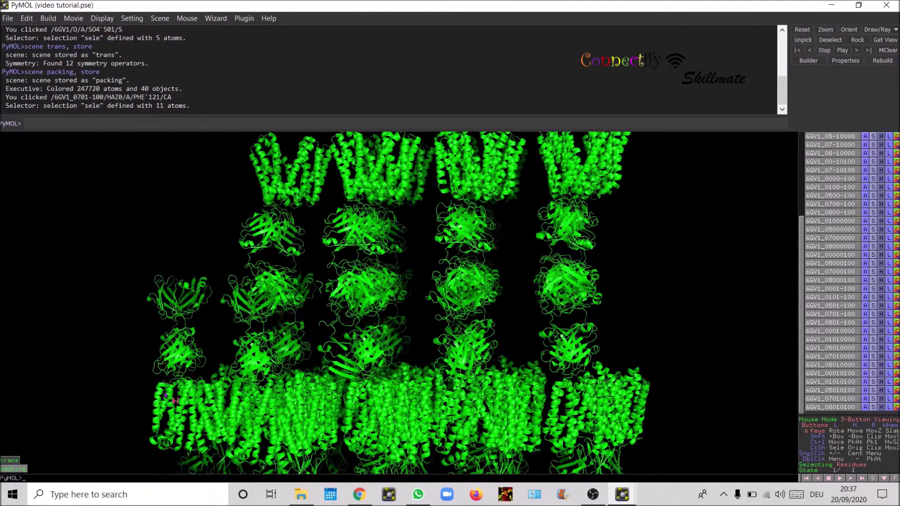
{"action": "right_click", "coordinate": [182, 402]}
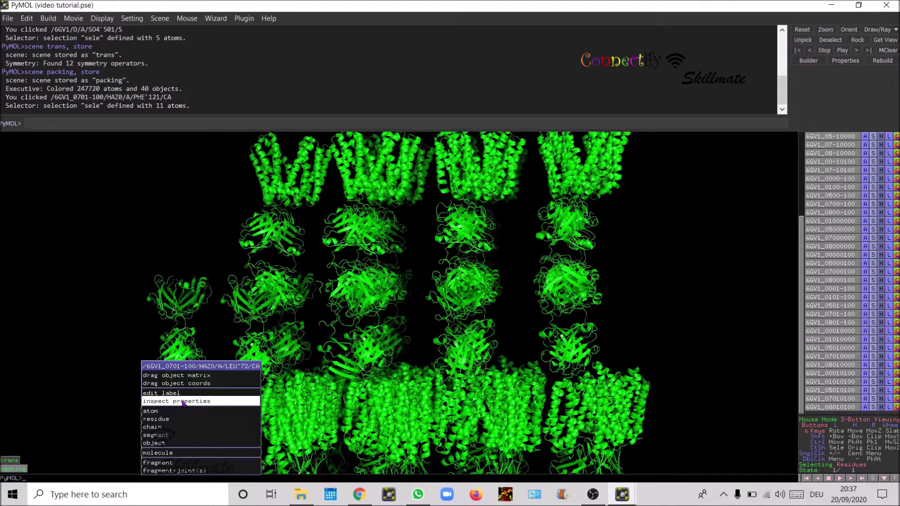
{"action": "mouse_move", "coordinate": [182, 431]}
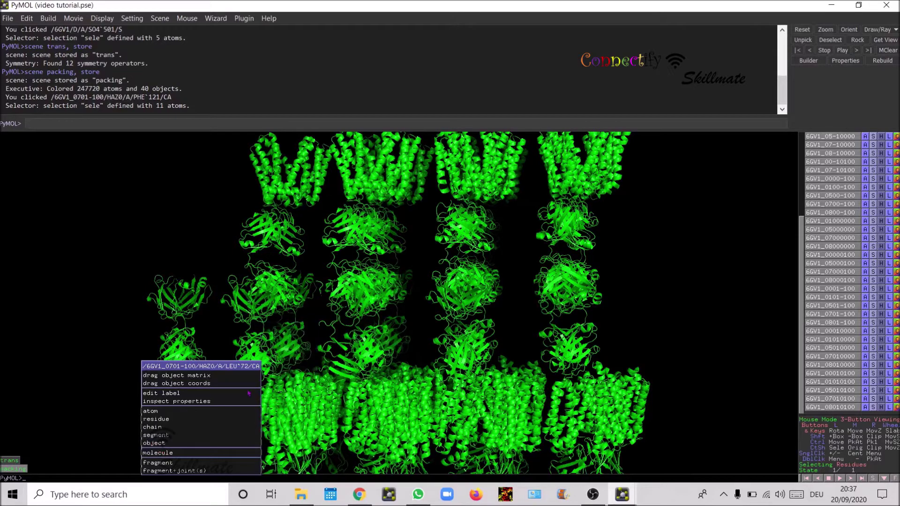
{"action": "mouse_move", "coordinate": [252, 451]}
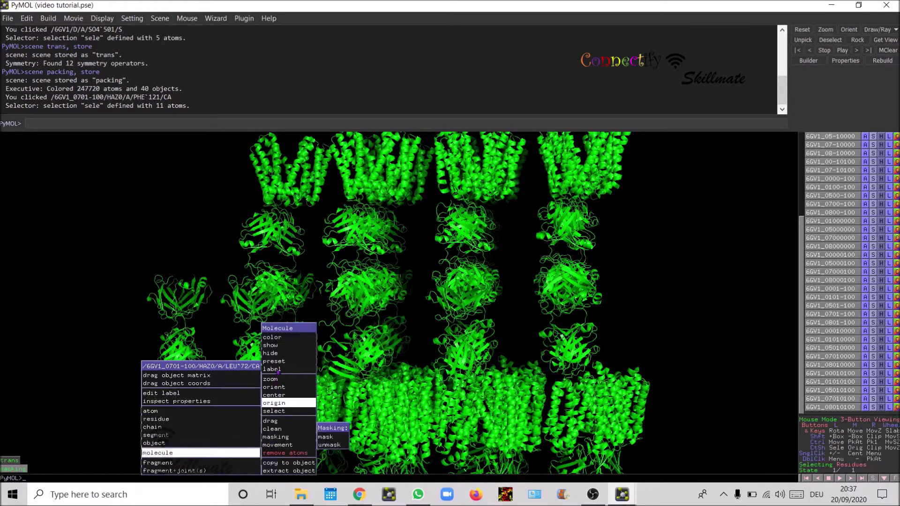
{"action": "mouse_move", "coordinate": [283, 356]}
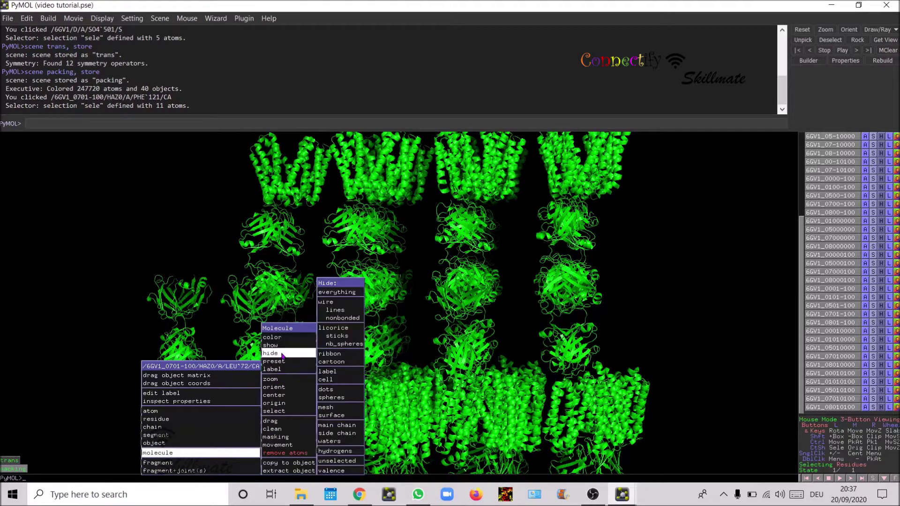
{"action": "left_click", "coordinate": [331, 362]}
Hide another stray lower-left molecule from the display
{"action": "right_click", "coordinate": [189, 354]}
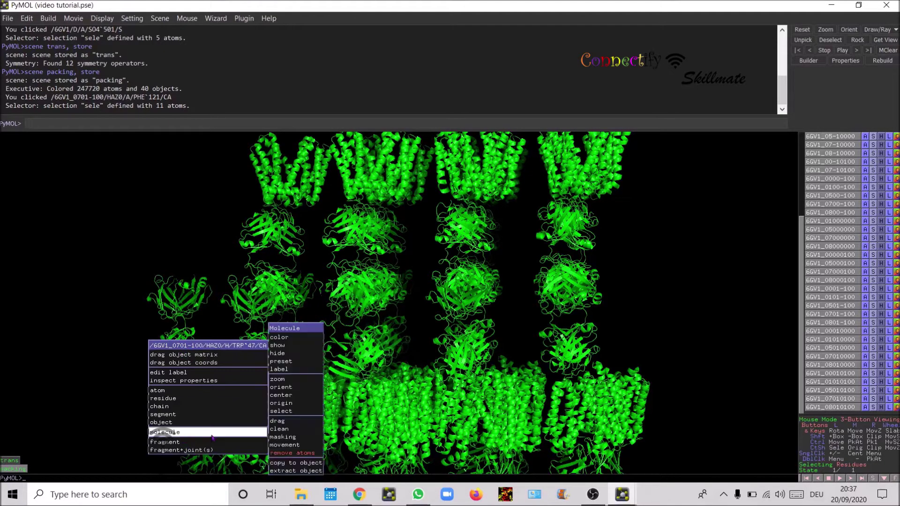
{"action": "left_click", "coordinate": [349, 345]}
{"action": "right_click", "coordinate": [177, 342]}
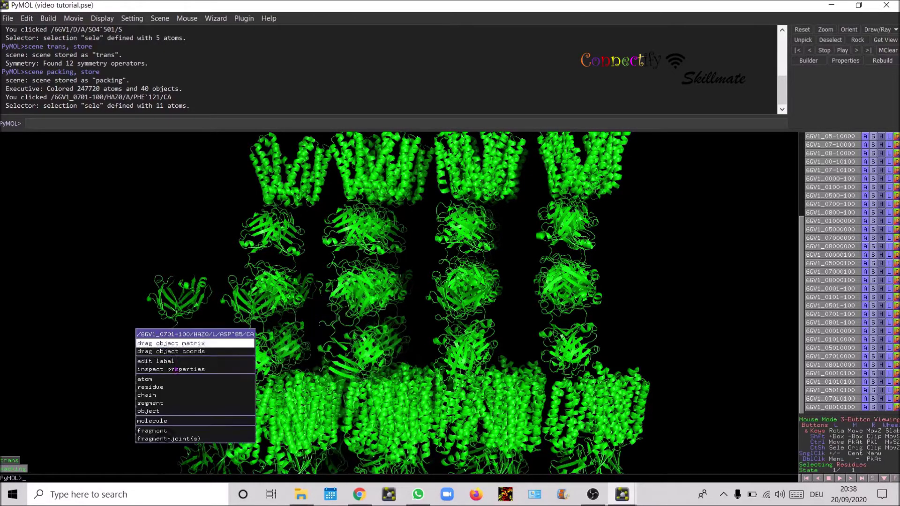
{"action": "mouse_move", "coordinate": [187, 421]}
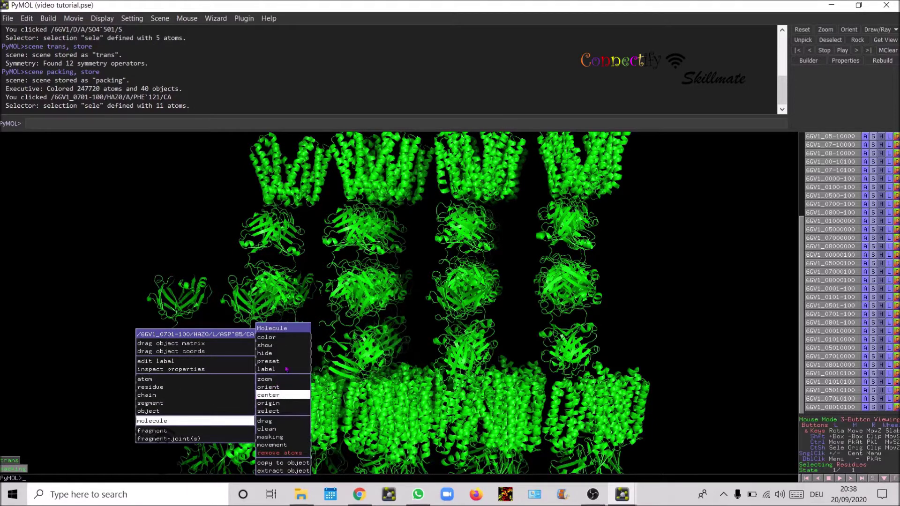
{"action": "mouse_move", "coordinate": [282, 353]}
{"action": "left_click", "coordinate": [333, 416]}
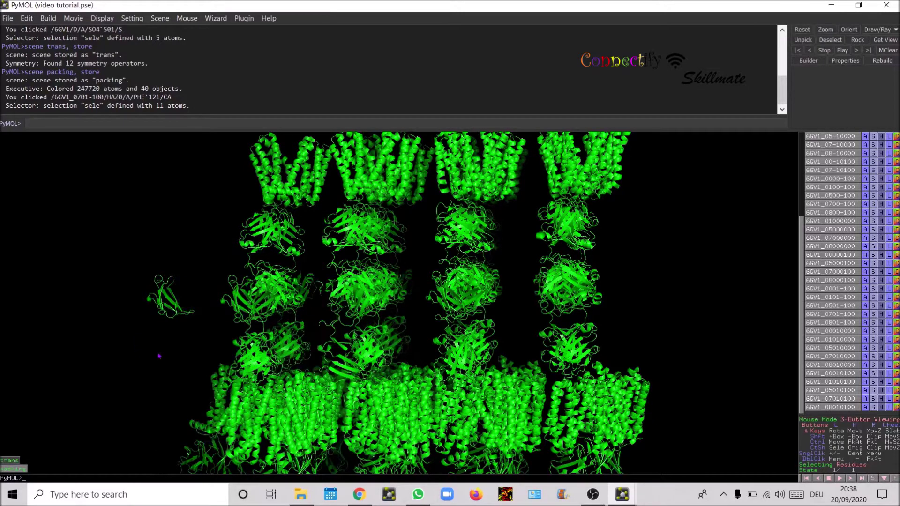
Hide the cartoon of the last remaining left-edge fragment
{"action": "left_click", "coordinate": [160, 310]}
{"action": "right_click", "coordinate": [159, 300]}
{"action": "left_click", "coordinate": [169, 379]}
{"action": "right_click", "coordinate": [164, 300]}
{"action": "mouse_move", "coordinate": [164, 386]}
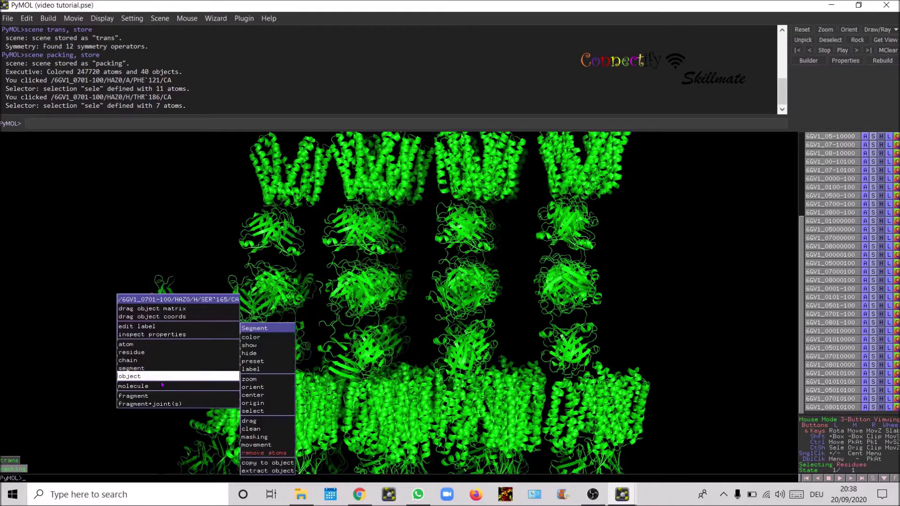
{"action": "mouse_move", "coordinate": [265, 353]}
{"action": "left_click", "coordinate": [319, 362]}
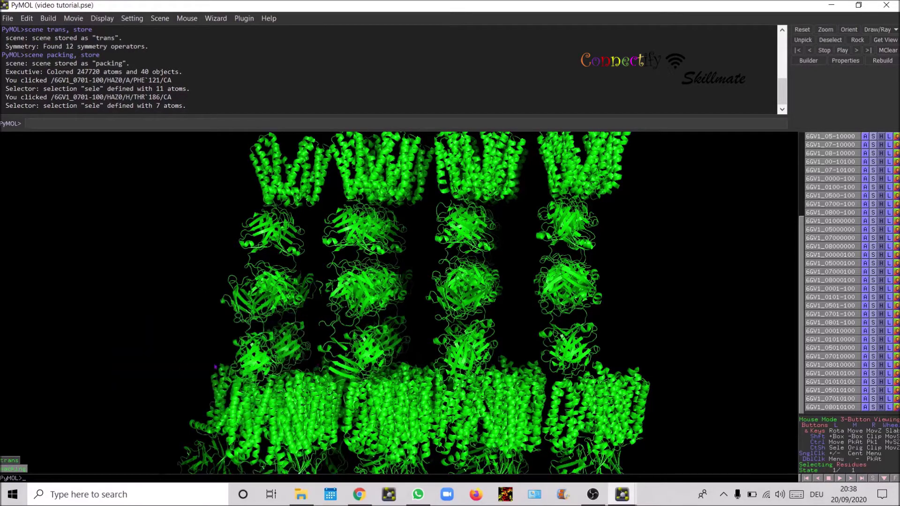
Rotate the lattice so layers look continuous and update the 'packing' scene with it
{"action": "left_click_drag", "start_coordinate": [338, 326], "coordinate": [319, 327]}
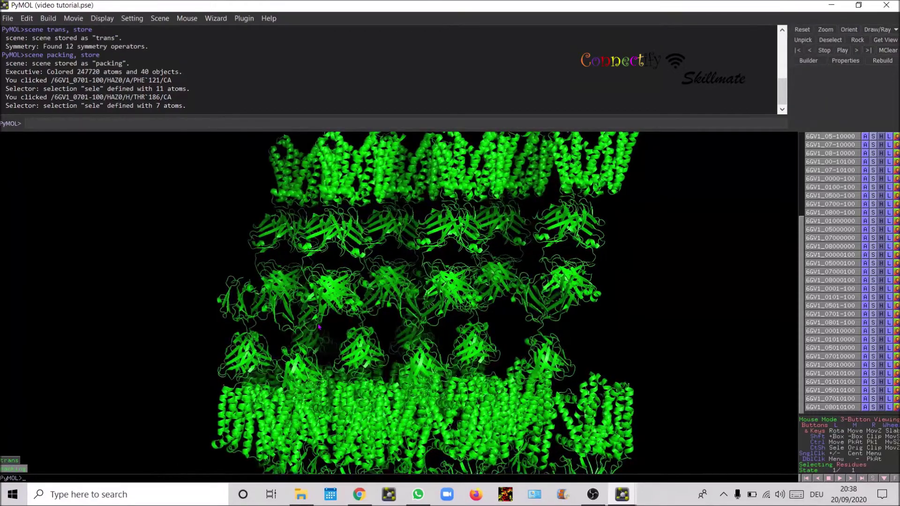
{"action": "left_click_drag", "start_coordinate": [540, 355], "coordinate": [542, 359]}
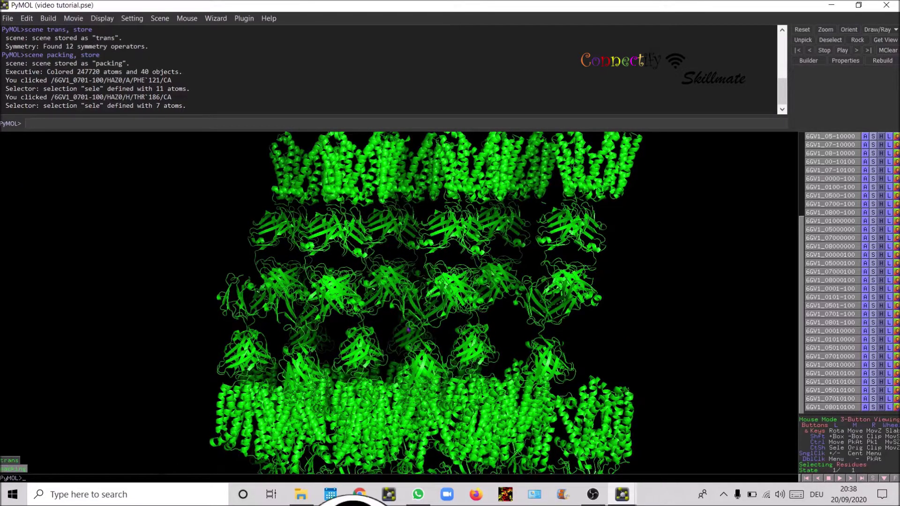
{"action": "left_click_drag", "start_coordinate": [373, 348], "coordinate": [330, 341]}
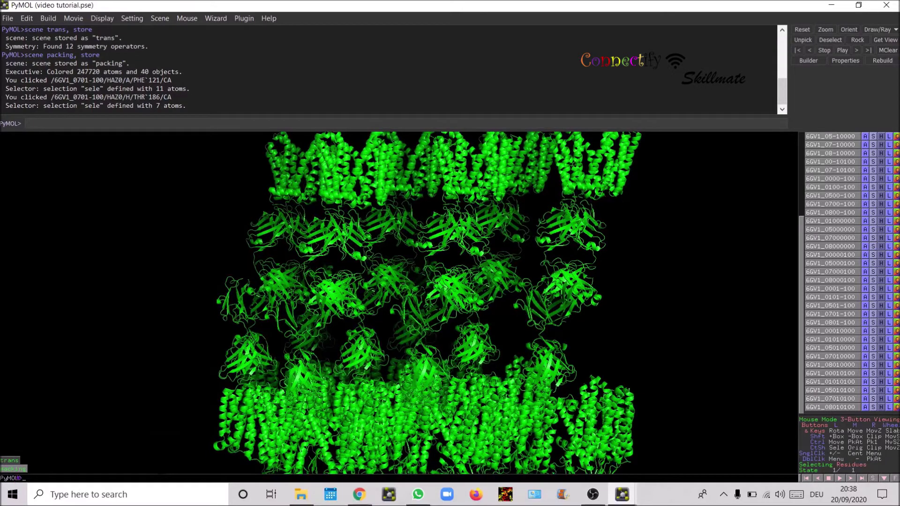
{"action": "right_click", "coordinate": [17, 469]}
{"action": "left_click", "coordinate": [26, 462]}
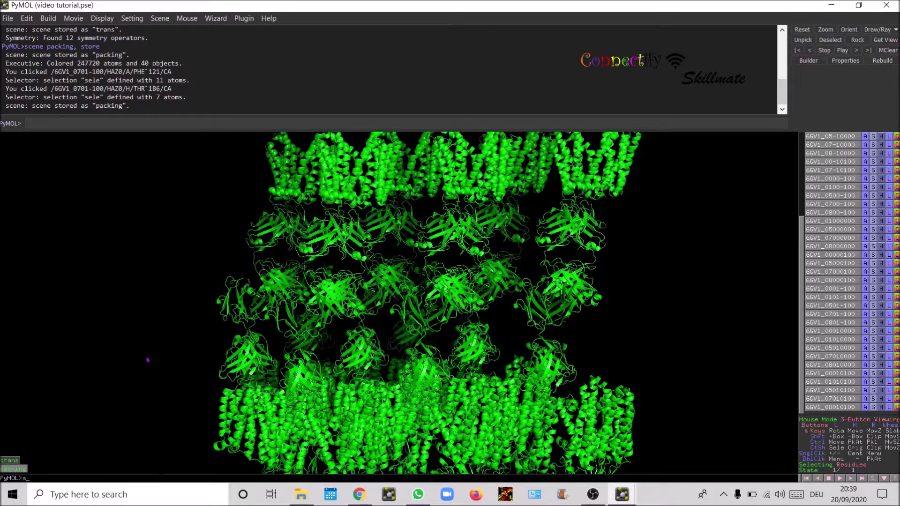
Run 'select nterm, resi 1-204 and chain A', correcting a typo along the way
{"action": "type", "text": "ele"}
{"action": "type", "text": "reis"}
{"action": "key", "text": "BackSpace"}
{"action": "key", "text": "BackSpace"}
{"action": "type", "text": "si 1-204 and chain A"}
{"action": "key", "text": "Return"}
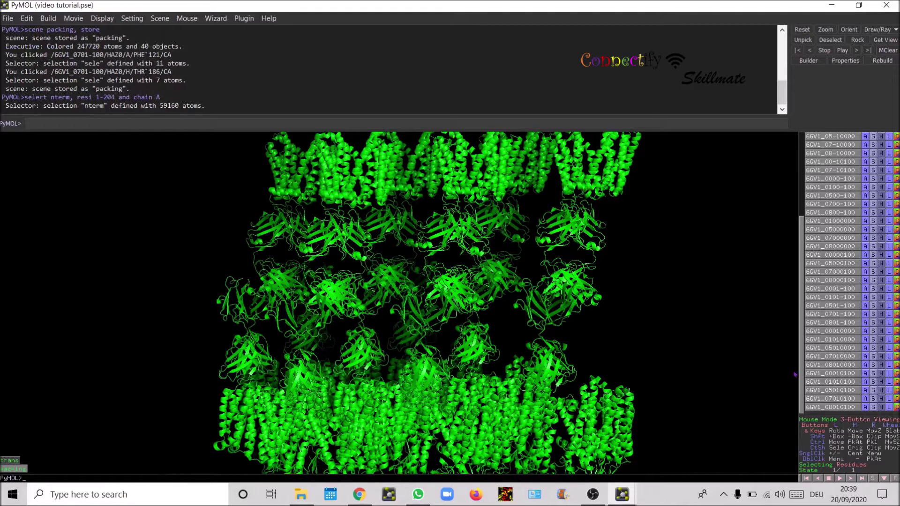
Recall the stored lattice scene and activate the nterm selection in the object list
{"action": "left_click_drag", "start_coordinate": [773, 366], "coordinate": [610, 332]}
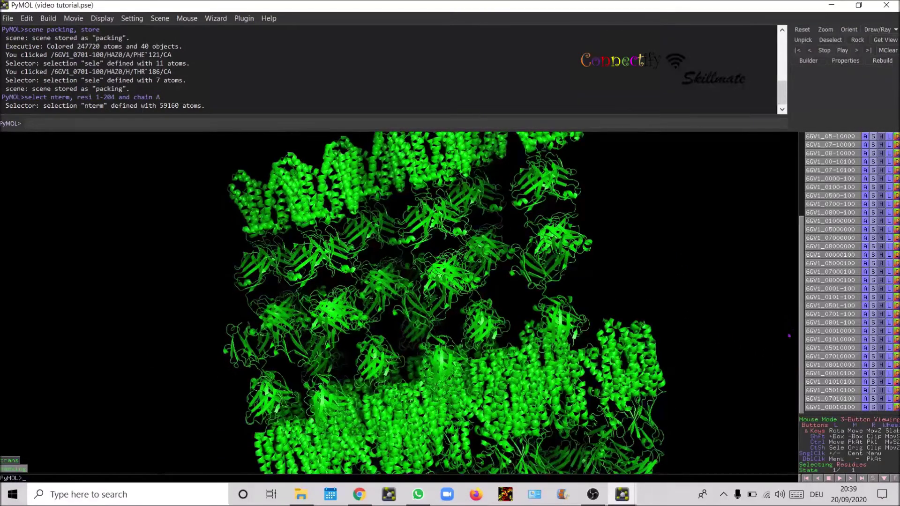
{"action": "left_click", "coordinate": [8, 462]}
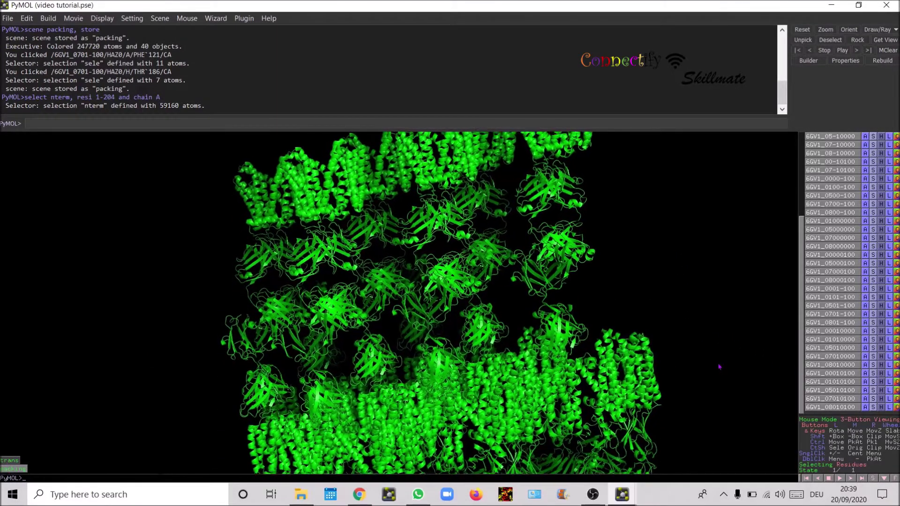
{"action": "left_click_drag", "start_coordinate": [801, 247], "coordinate": [788, 164]}
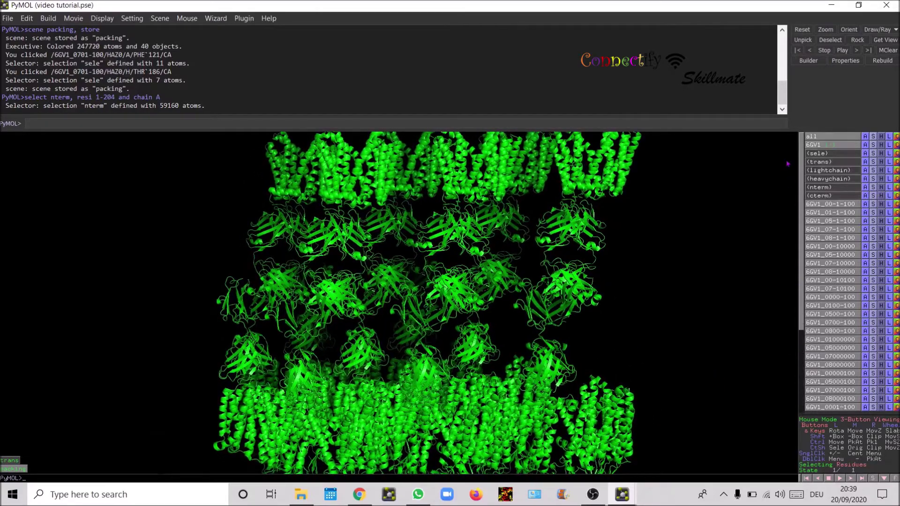
{"action": "left_click", "coordinate": [822, 188]}
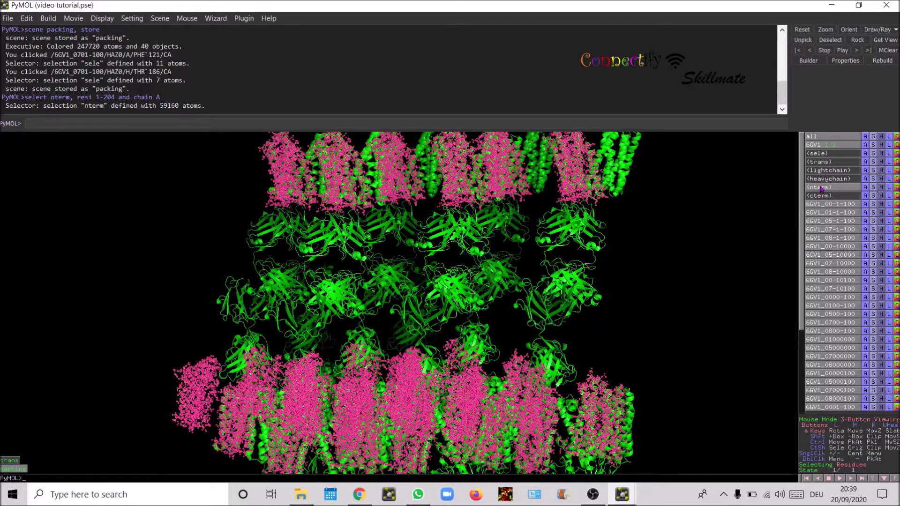
{"action": "left_click", "coordinate": [822, 188]}
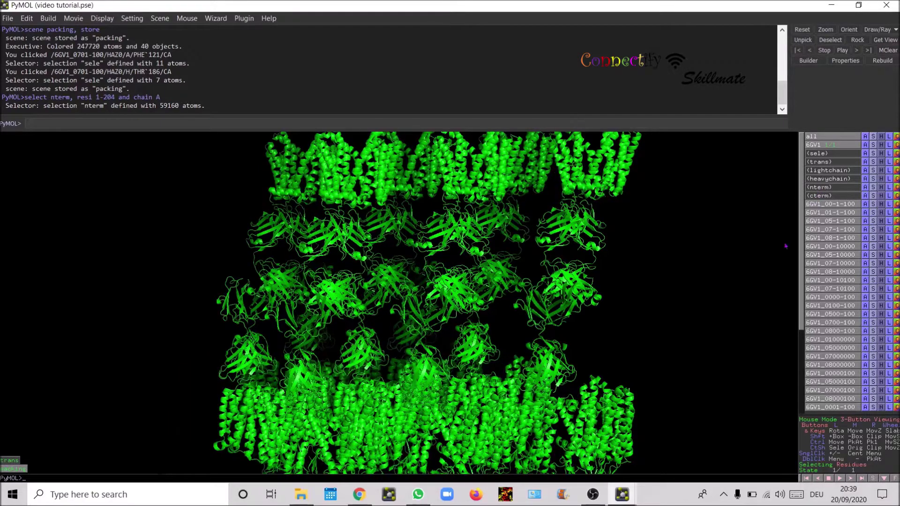
{"action": "left_click", "coordinate": [827, 188]}
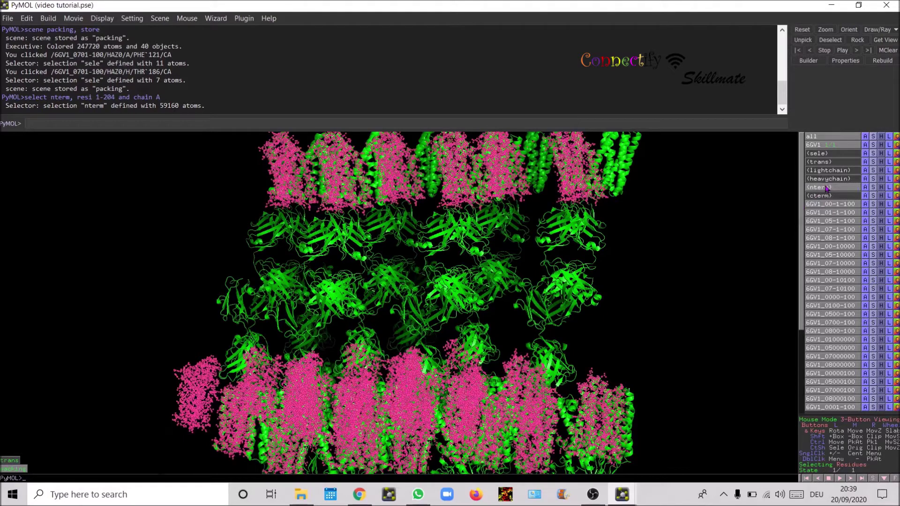
{"action": "left_click", "coordinate": [826, 188]}
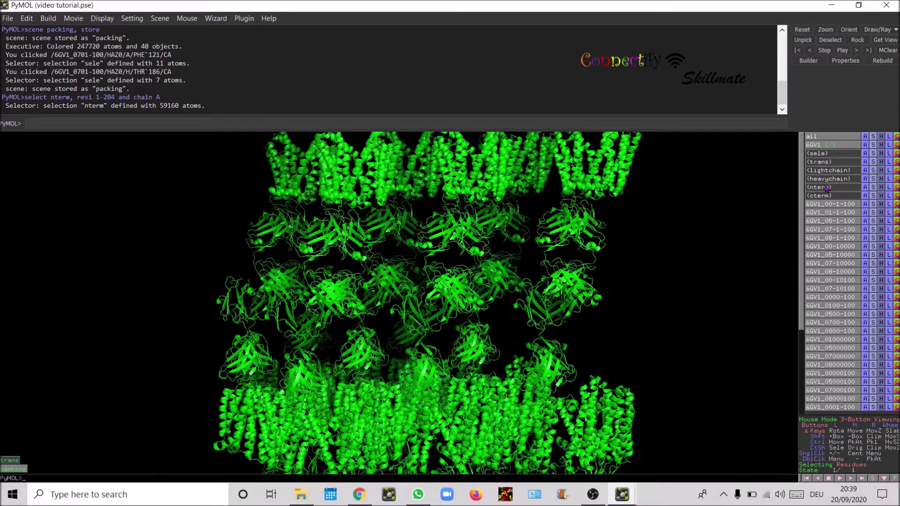
{"action": "left_click", "coordinate": [826, 188]}
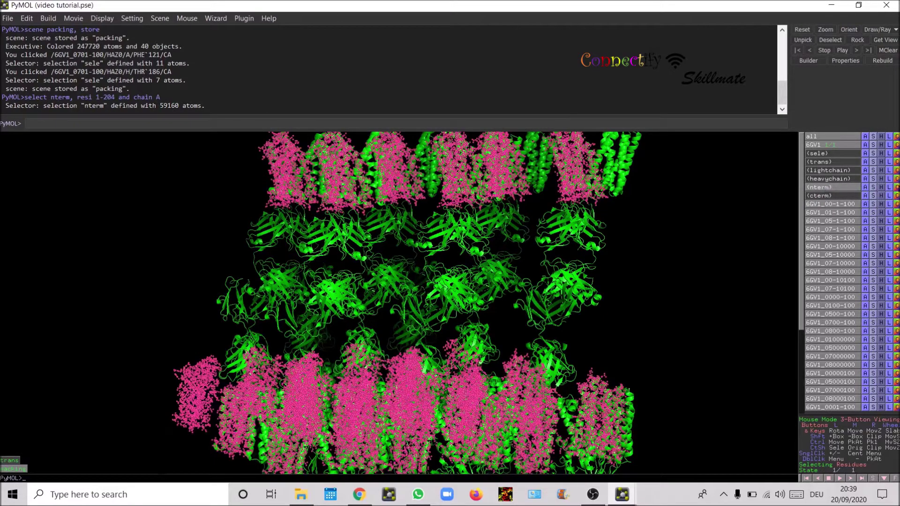
Colour the nterm selection limon yellow
{"action": "left_click", "coordinate": [896, 187]}
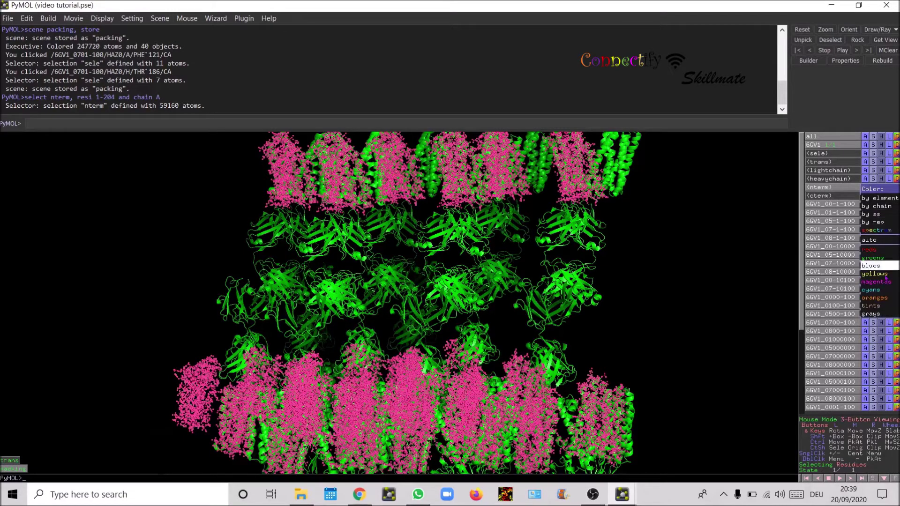
{"action": "mouse_move", "coordinate": [884, 276]}
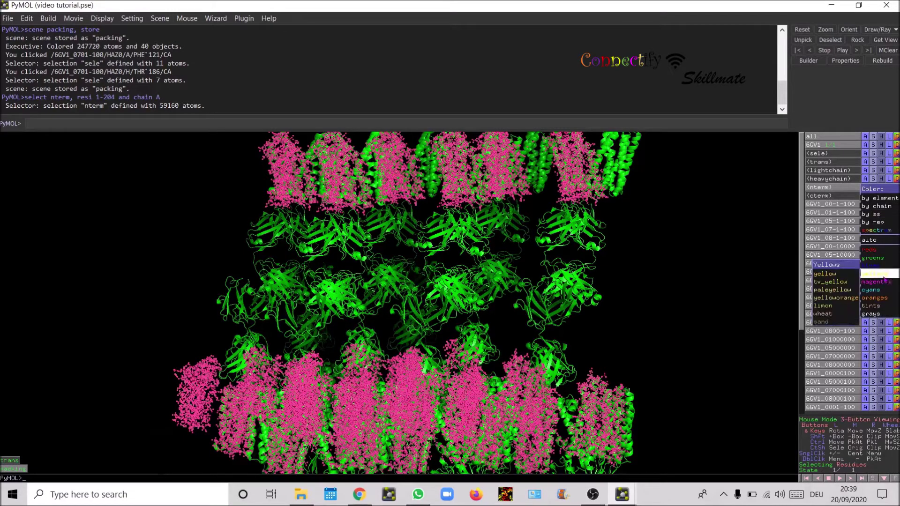
{"action": "left_click", "coordinate": [828, 307]}
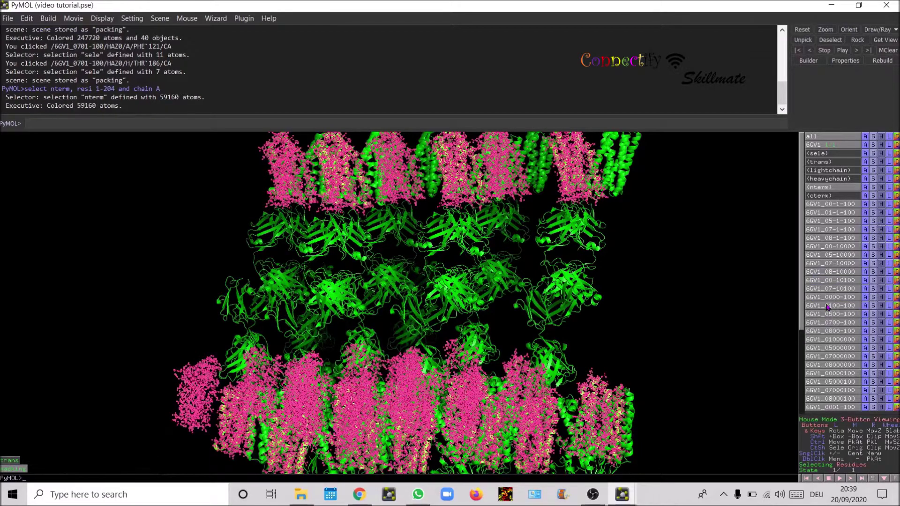
Toggle the nterm and cterm selection markers to check the new N-terminal colour
{"action": "left_click", "coordinate": [664, 319]}
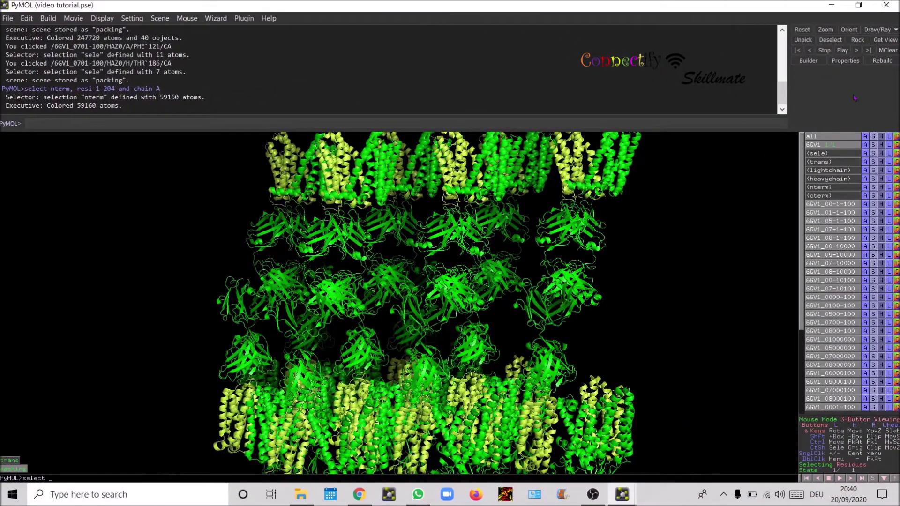
{"action": "left_click", "coordinate": [824, 197]}
{"action": "left_click", "coordinate": [824, 196]}
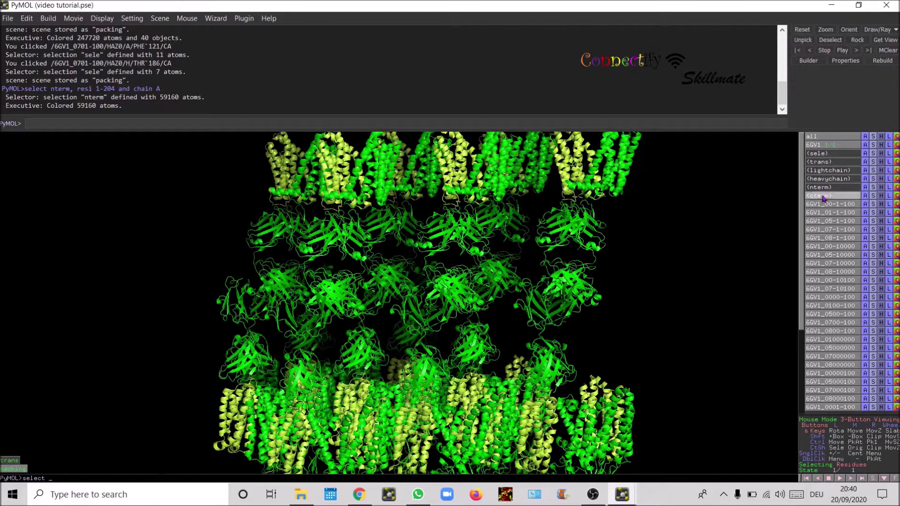
{"action": "left_click", "coordinate": [824, 197]}
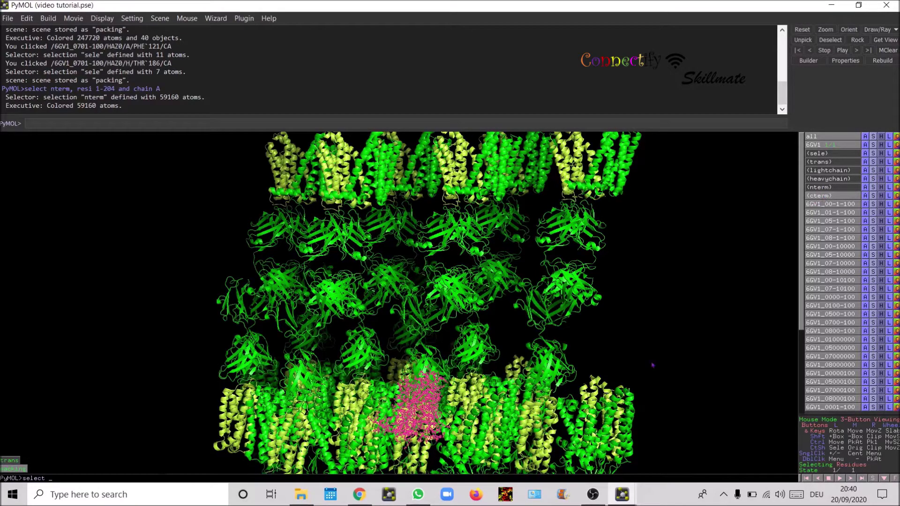
{"action": "left_click", "coordinate": [831, 188]}
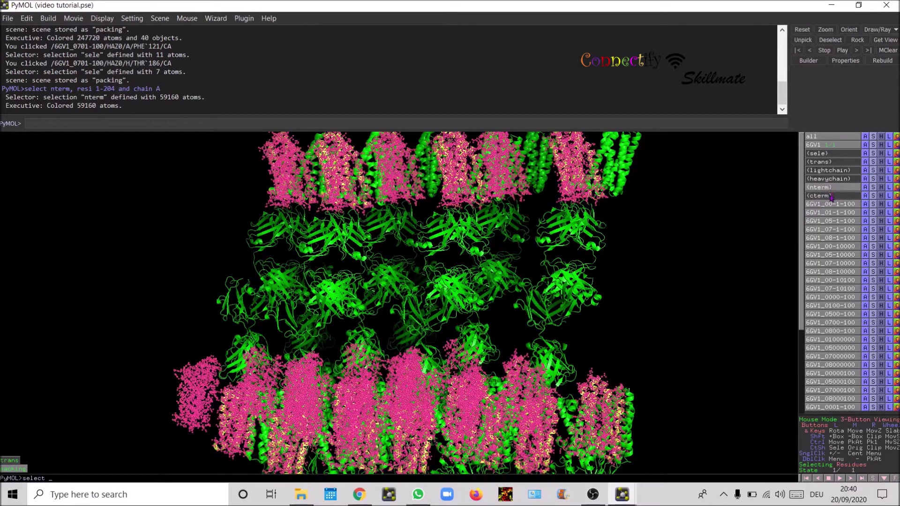
{"action": "left_click", "coordinate": [831, 189]}
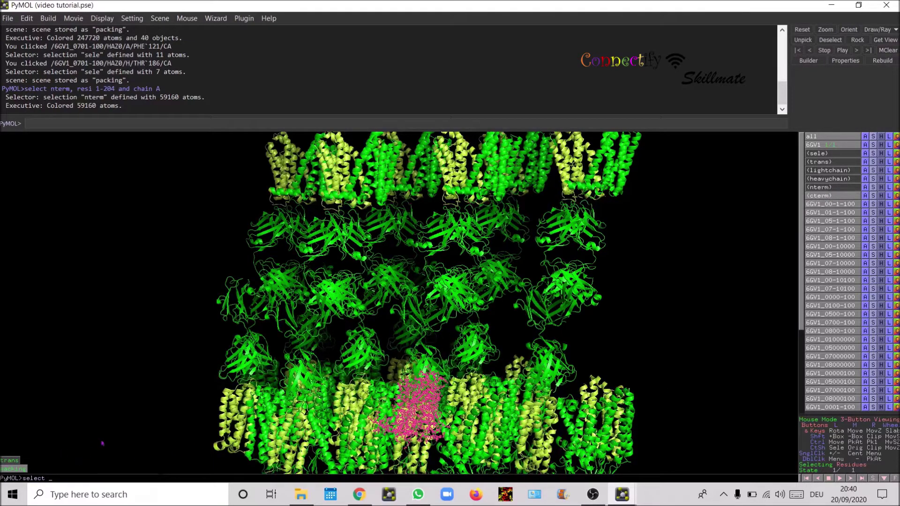
Select residues 205-400 of chain A as ctermall, correcting 'chainA' to 'chain A' and rerunning
{"action": "type", "text": "ter"}
{"action": "type", "text": "205-400 an"}
{"action": "key", "text": "BackSpace"}
{"action": "key", "text": "BackSpace"}
{"action": "type", "text": "hainA"}
{"action": "key", "text": "Return"}
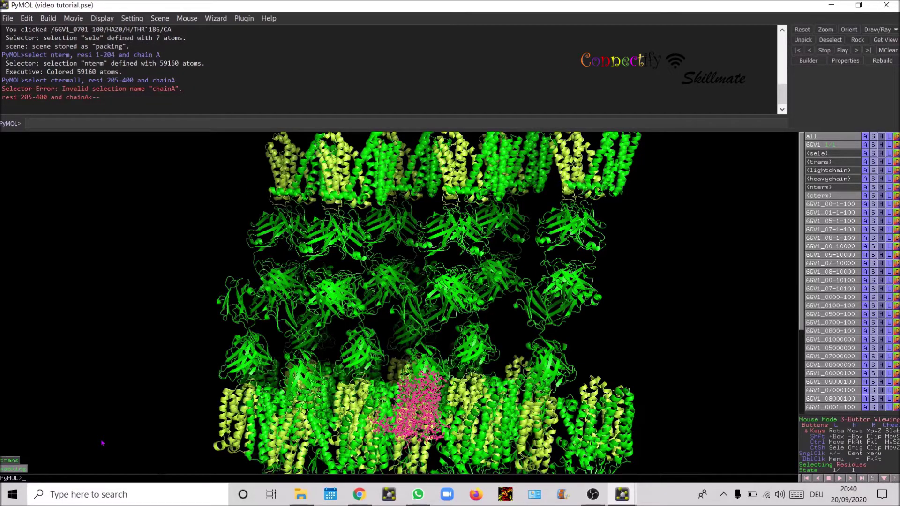
{"action": "key", "text": "Up"}
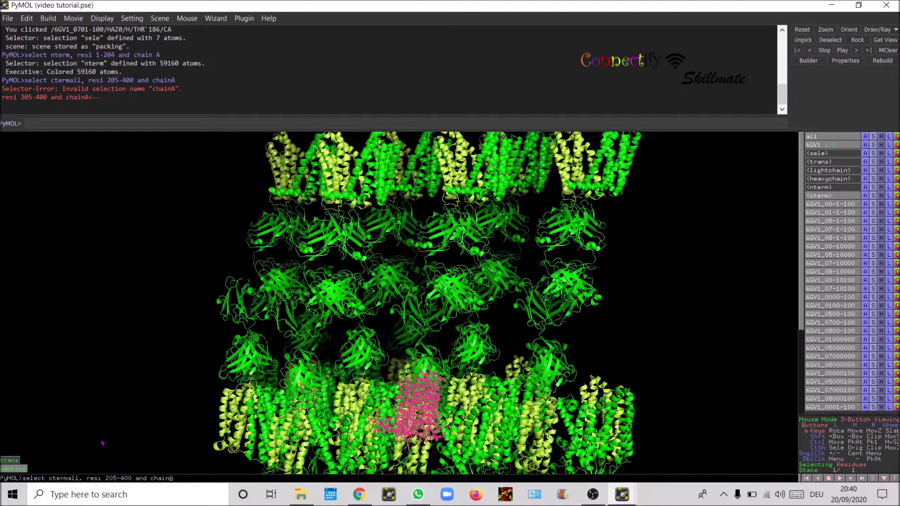
{"action": "key", "text": "Return"}
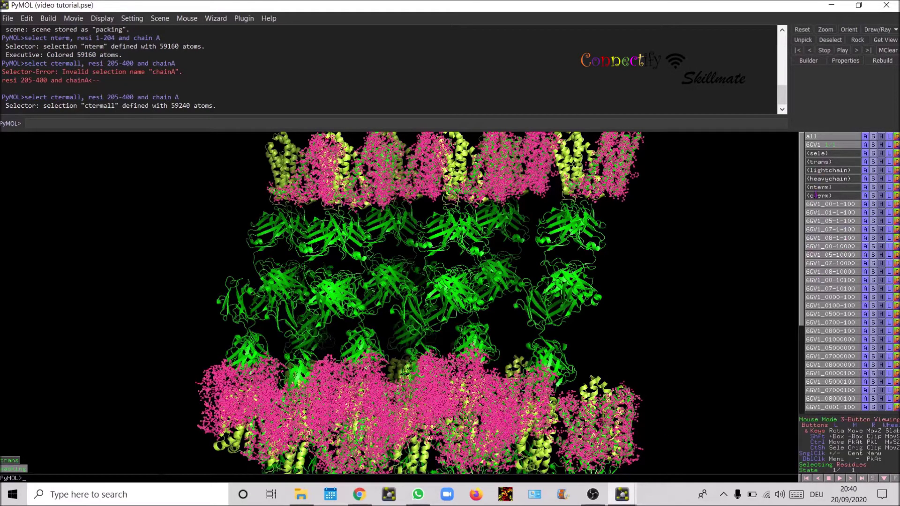
Scroll the object panel to the ctermall row and toggle its selection markers
{"action": "left_click_drag", "start_coordinate": [802, 321], "coordinate": [801, 375]}
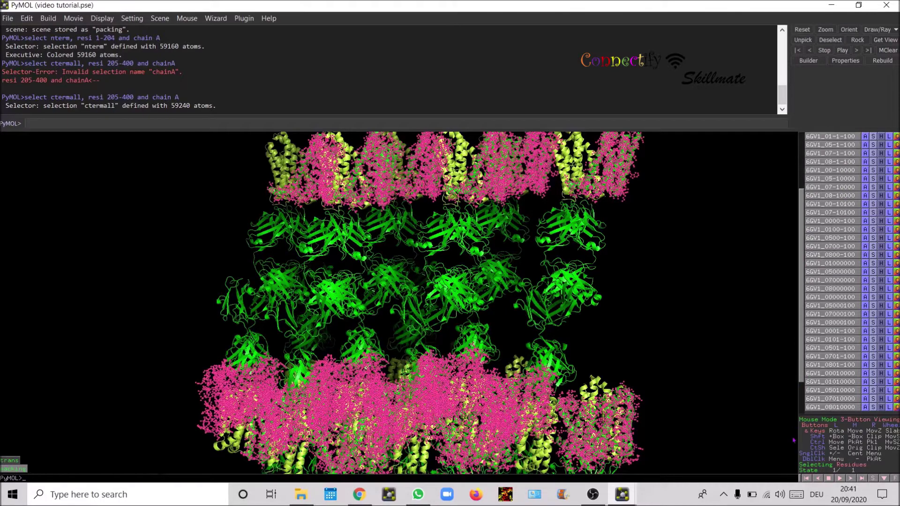
{"action": "left_click_drag", "start_coordinate": [793, 440], "coordinate": [795, 440]}
{"action": "left_click", "coordinate": [820, 408]}
{"action": "left_click", "coordinate": [821, 407]}
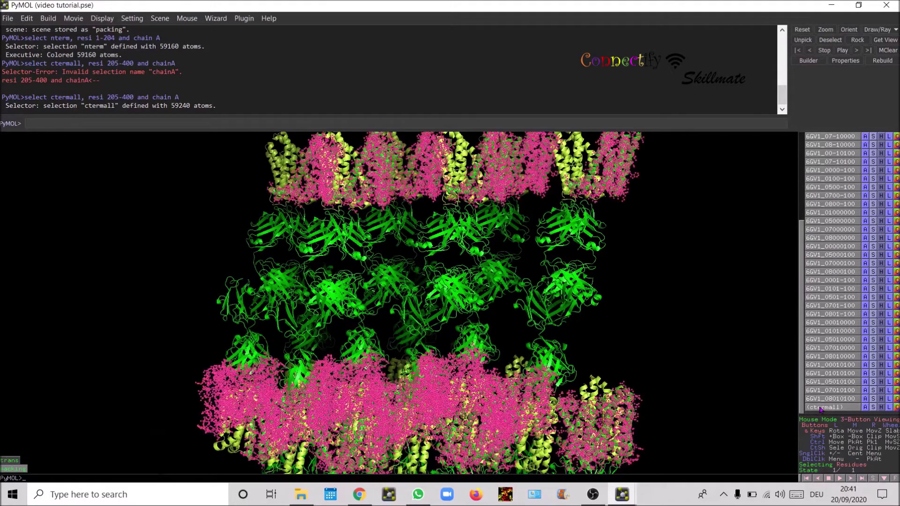
{"action": "left_click", "coordinate": [821, 408]}
{"action": "left_click", "coordinate": [820, 408]}
Colour the ctermall residues slate and display the sequences of all chains
{"action": "left_click", "coordinate": [896, 407]}
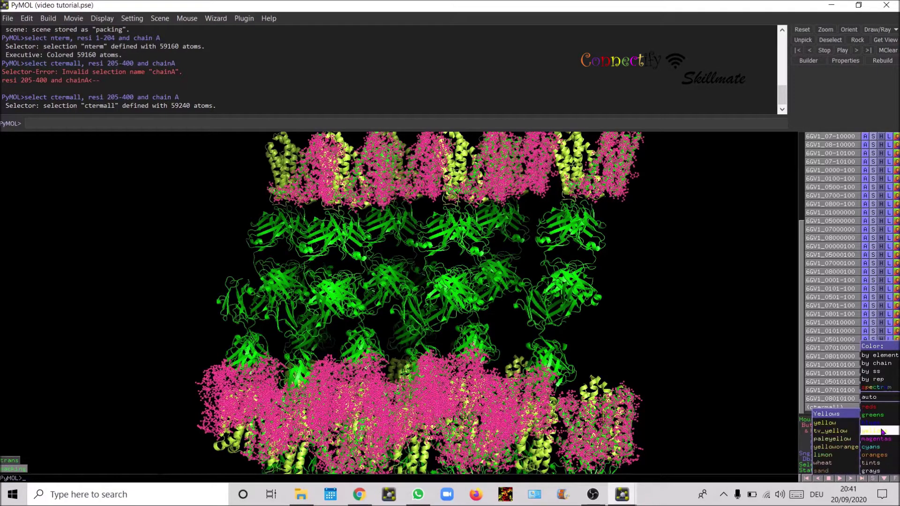
{"action": "mouse_move", "coordinate": [882, 424]}
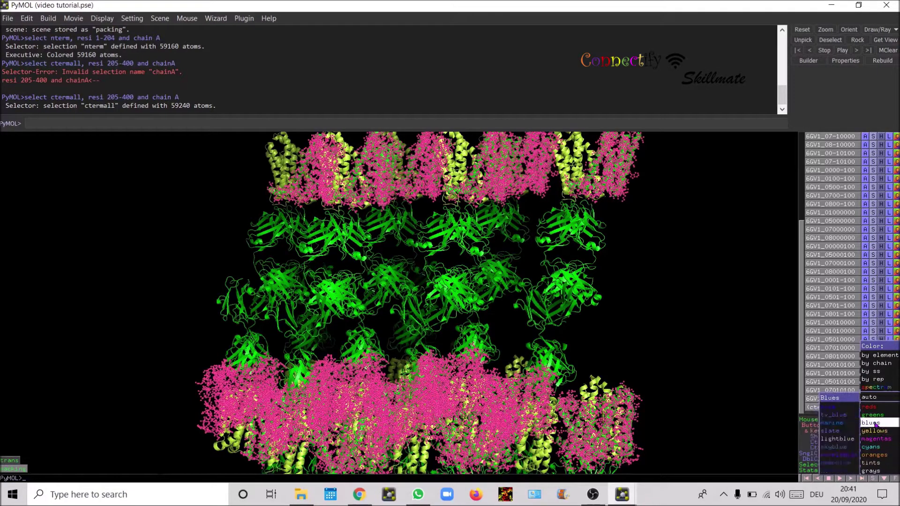
{"action": "left_click", "coordinate": [834, 431]}
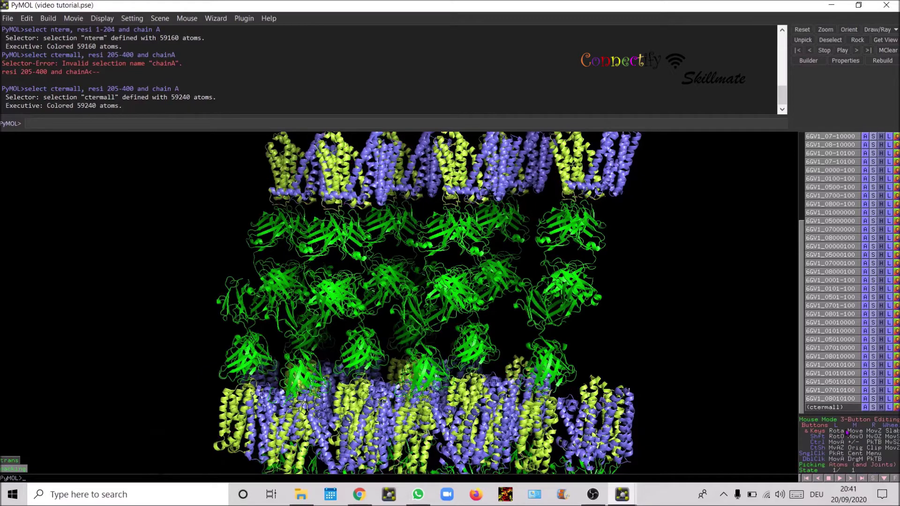
{"action": "left_click", "coordinate": [875, 479]}
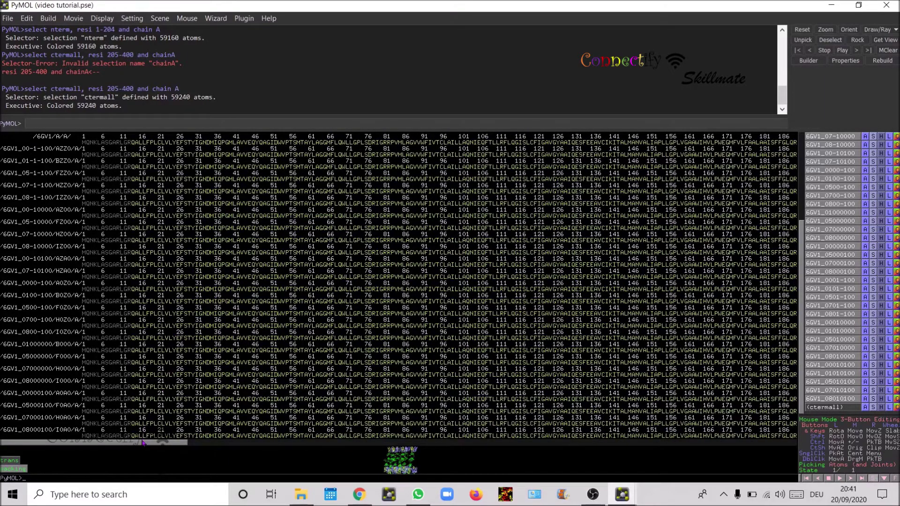
{"action": "left_click_drag", "start_coordinate": [143, 443], "coordinate": [458, 457]}
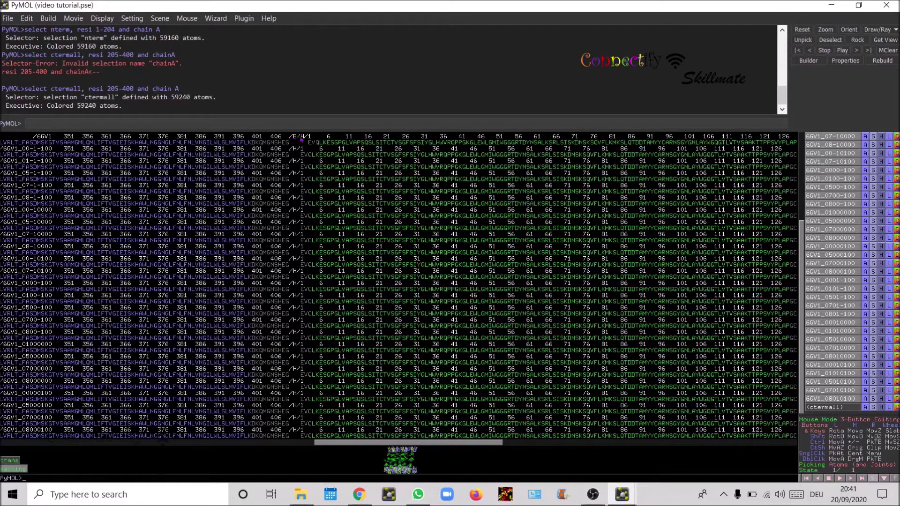
{"action": "left_click_drag", "start_coordinate": [406, 443], "coordinate": [605, 454]}
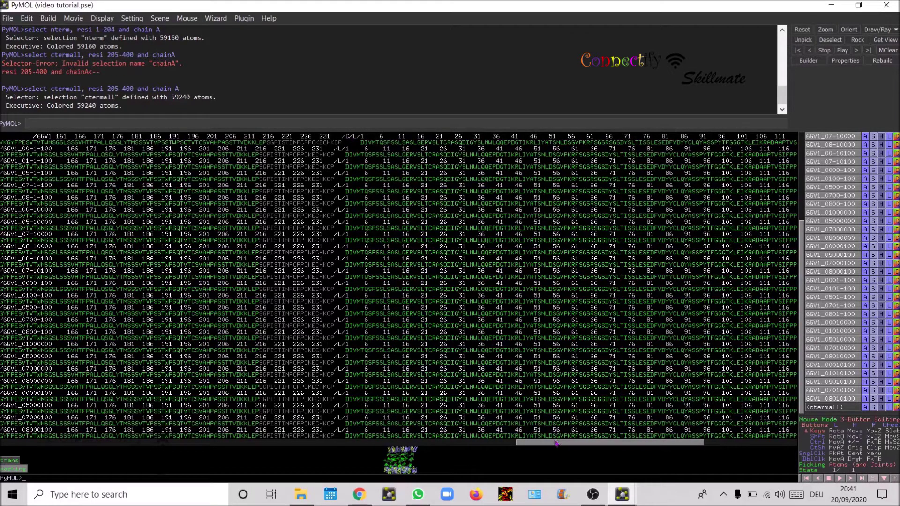
{"action": "left_click_drag", "start_coordinate": [557, 442], "coordinate": [333, 440]}
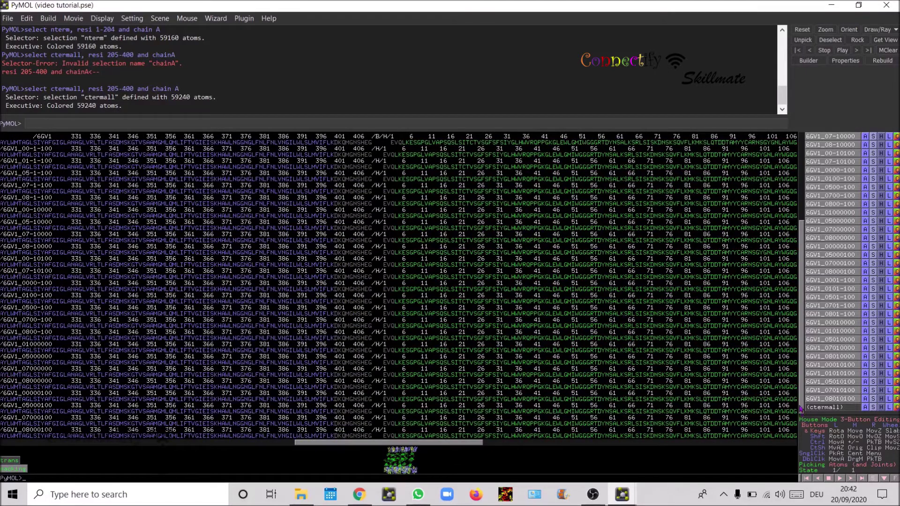
{"action": "left_click", "coordinate": [873, 478]}
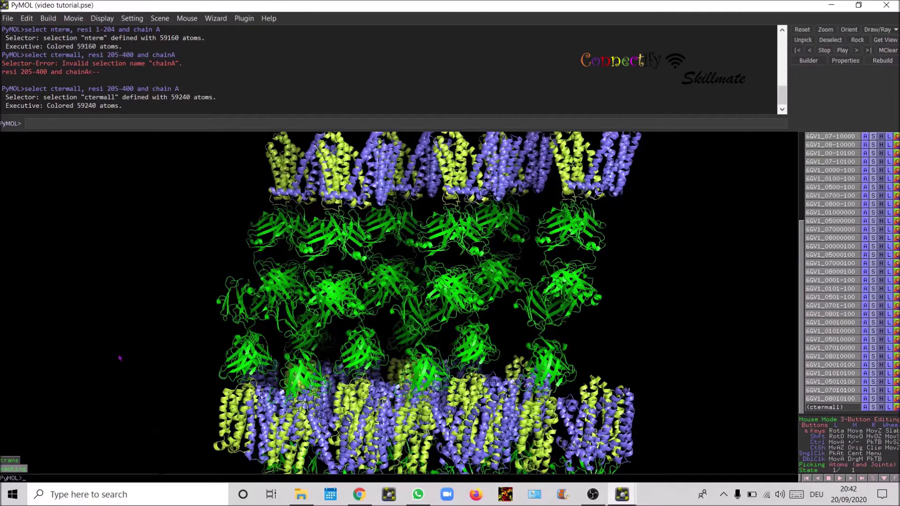
Create the heavychainall selection for chain H and check its markers
{"action": "type", "text": "lect heavychainall, chain"}
{"action": "type", "text": "H"}
{"action": "key", "text": "Return"}
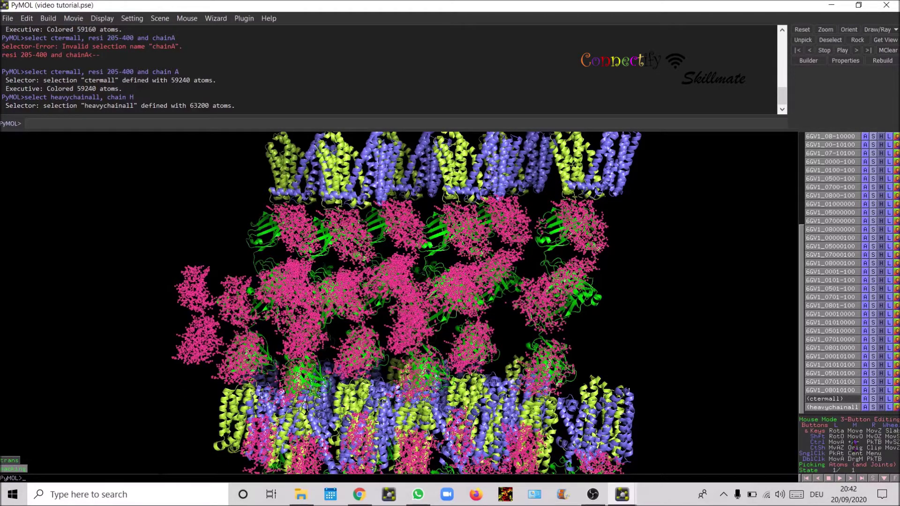
{"action": "left_click", "coordinate": [834, 408]}
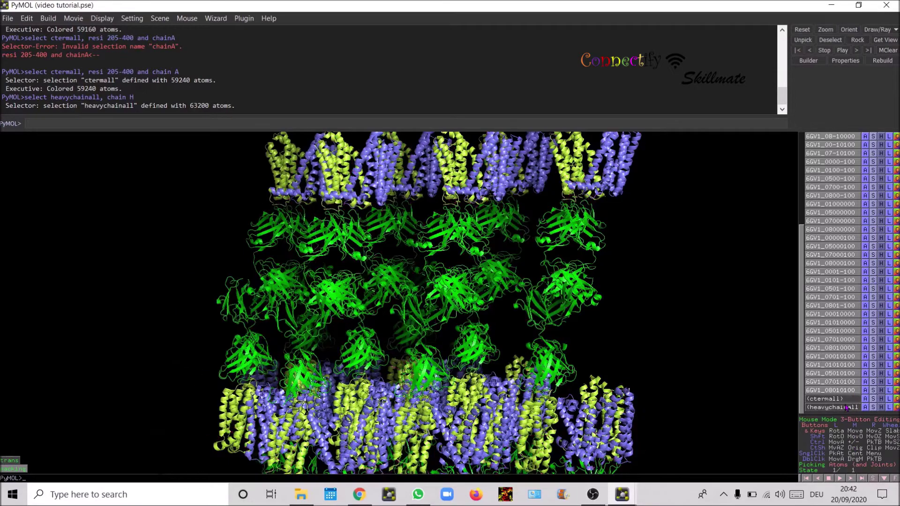
{"action": "left_click", "coordinate": [833, 407]}
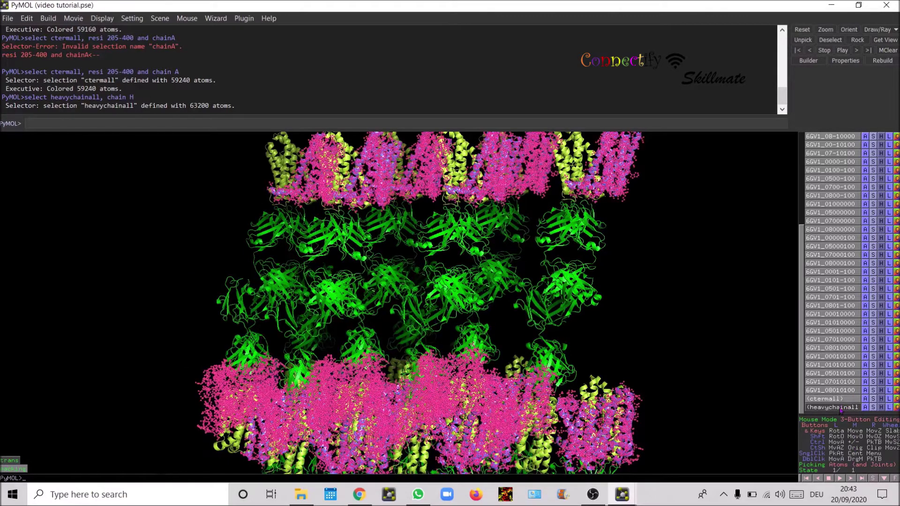
{"action": "left_click", "coordinate": [840, 407]}
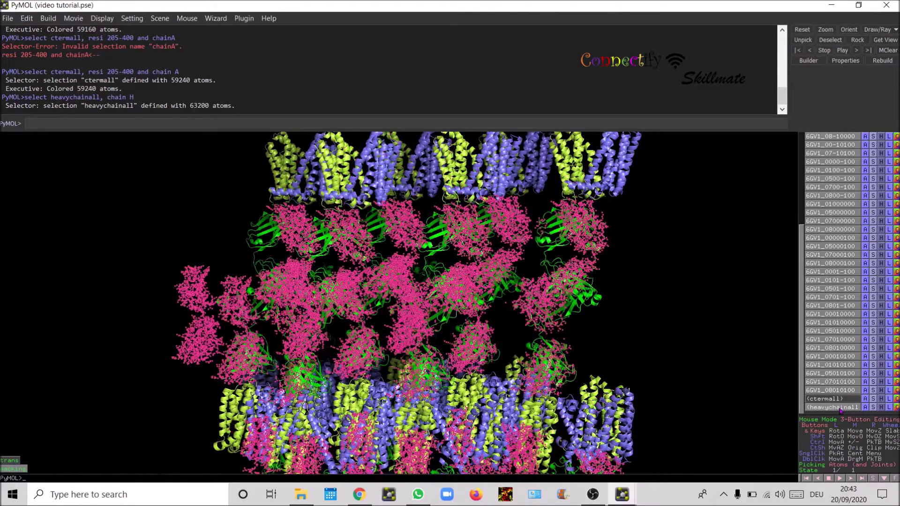
Colour the heavychainall heavy chains bright orange
{"action": "left_click", "coordinate": [897, 408]}
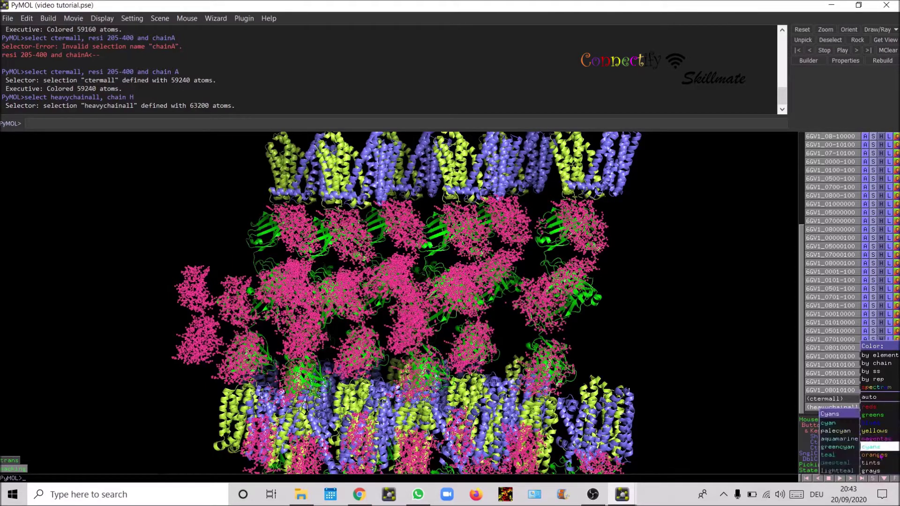
{"action": "mouse_move", "coordinate": [879, 456]}
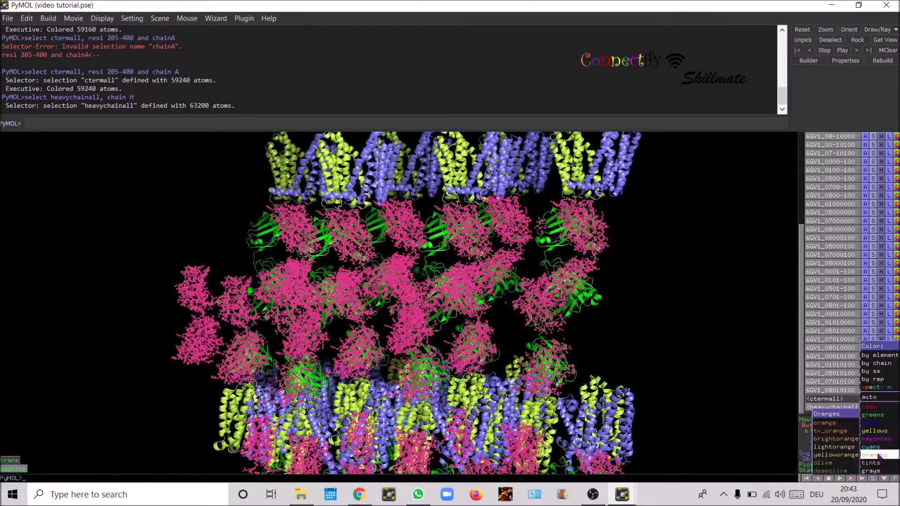
{"action": "left_click", "coordinate": [851, 439]}
{"action": "left_click", "coordinate": [834, 408]}
{"action": "left_click", "coordinate": [834, 408]}
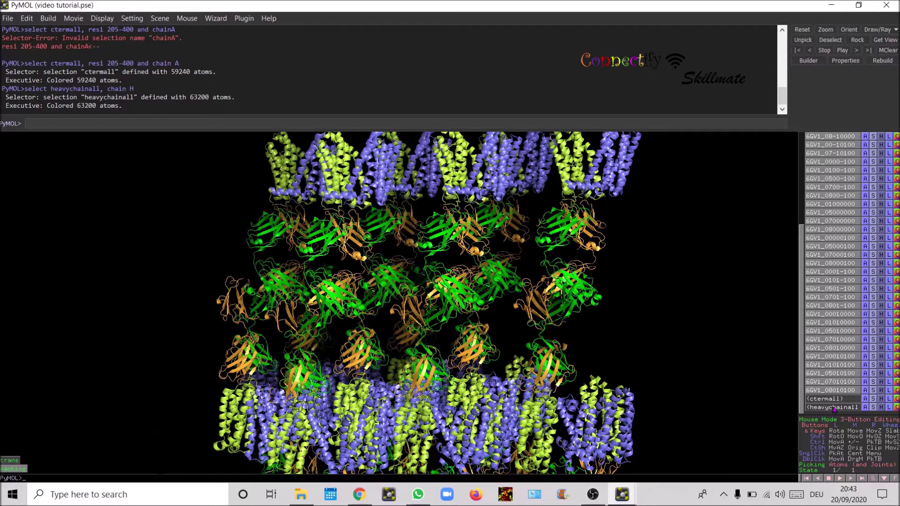
{"action": "left_click", "coordinate": [834, 408]}
{"action": "left_click", "coordinate": [704, 390]}
Recall the selection command and begin renaming it to lightchainall
{"action": "key", "text": "Up"}
{"action": "key", "text": "BackSpace"}
{"action": "key", "text": "BackSpace"}
{"action": "key", "text": "BackSpace"}
{"action": "key", "text": "BackSpace"}
{"action": "key", "text": "BackSpace"}
{"action": "type", "text": "light"}
Select chain L as lightchainall and check its selection markers
{"action": "key", "text": "BackSpace"}
{"action": "type", "text": "LK"}
{"action": "key", "text": "BackSpace"}
{"action": "key", "text": "Return"}
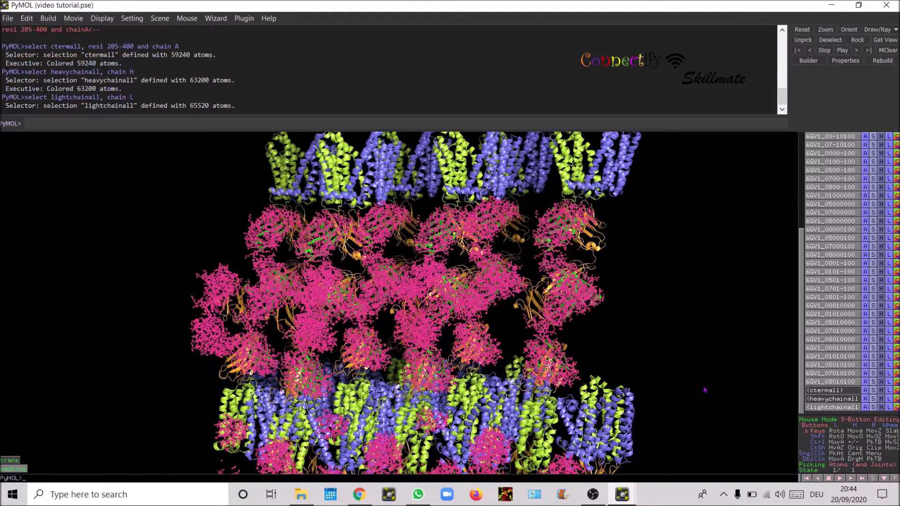
{"action": "left_click", "coordinate": [831, 408]}
{"action": "left_click", "coordinate": [830, 408]}
Colour the lightchainall light chains raspberry
{"action": "left_click", "coordinate": [896, 408]}
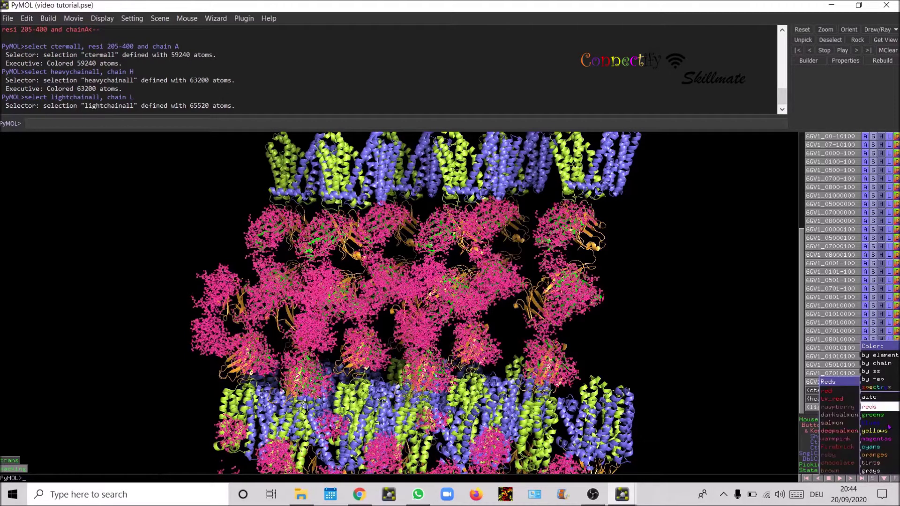
{"action": "mouse_move", "coordinate": [886, 441]}
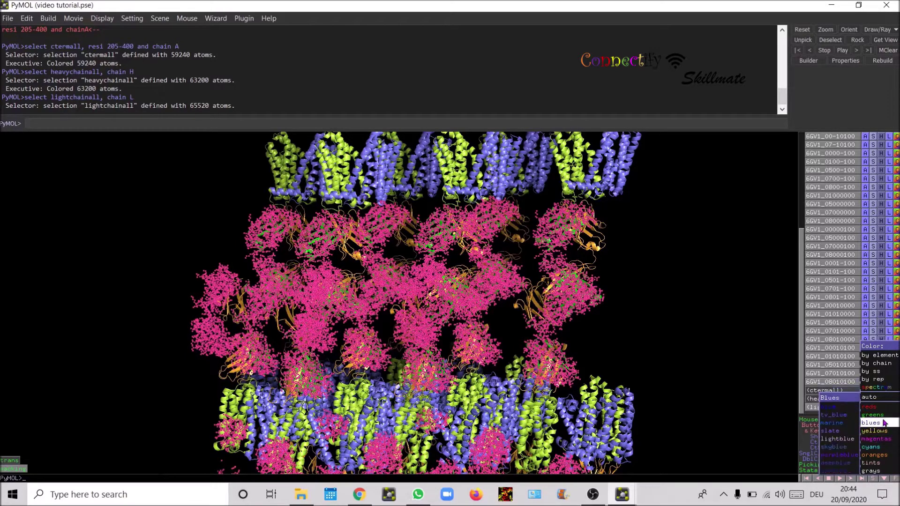
{"action": "mouse_move", "coordinate": [884, 417]}
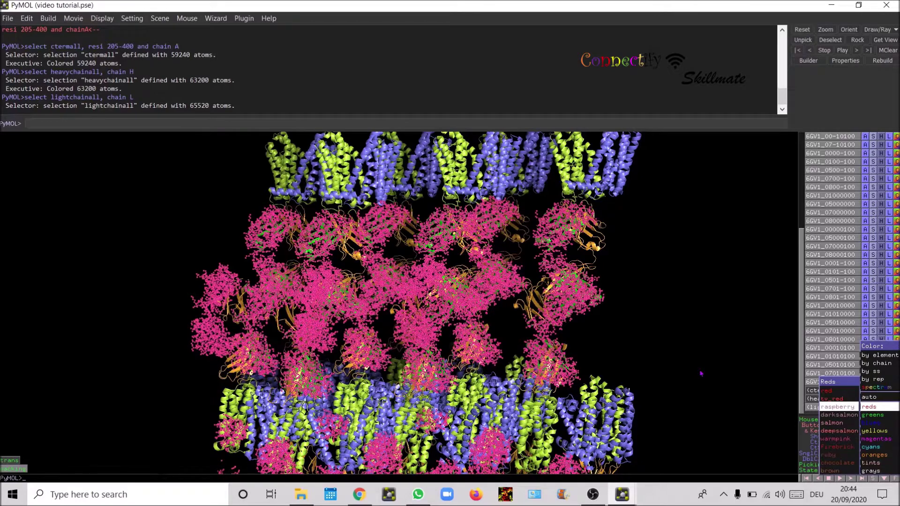
{"action": "left_click", "coordinate": [701, 374]}
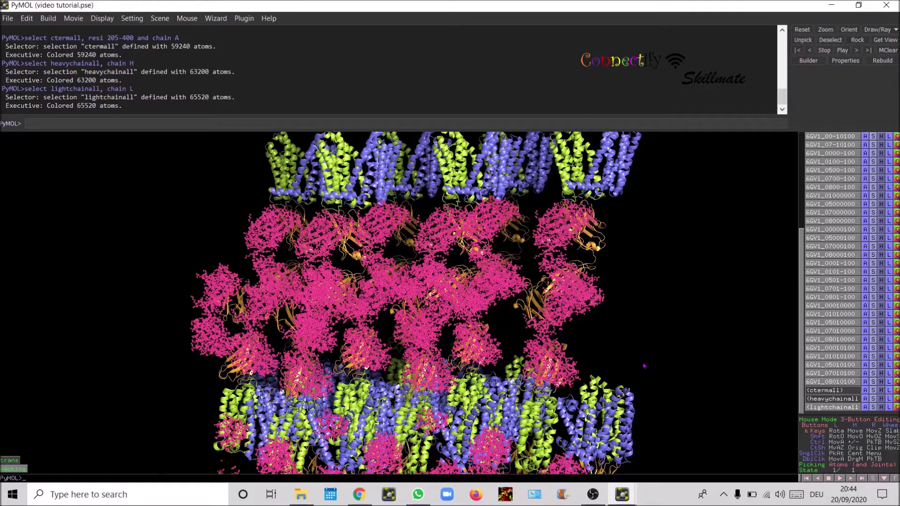
{"action": "left_click", "coordinate": [823, 408]}
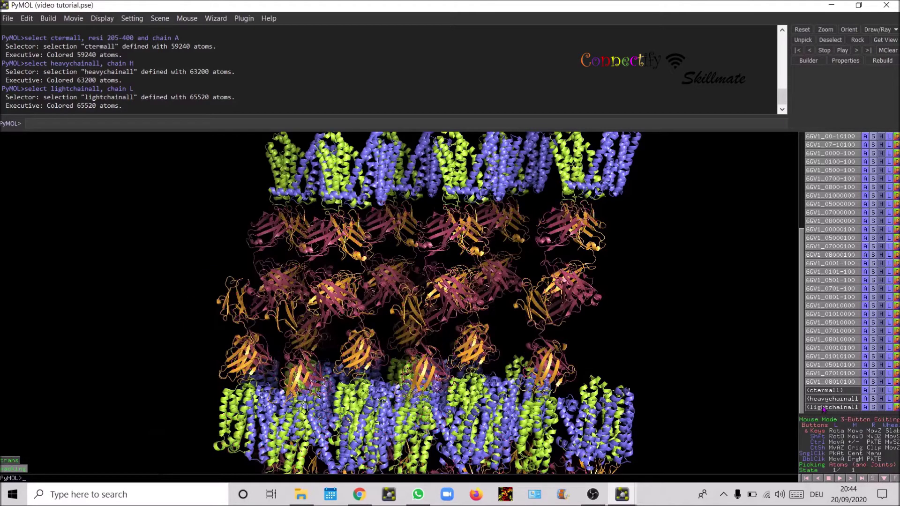
Update the packing scene with the recoloured lattice, compare it with 'trans', then enter bg white
{"action": "left_click_drag", "start_coordinate": [713, 445], "coordinate": [714, 438]}
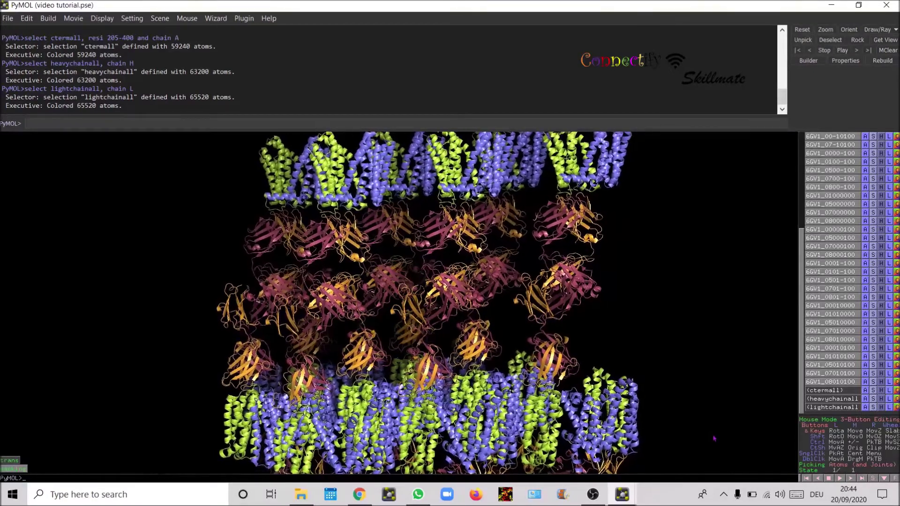
{"action": "right_click", "coordinate": [9, 469]}
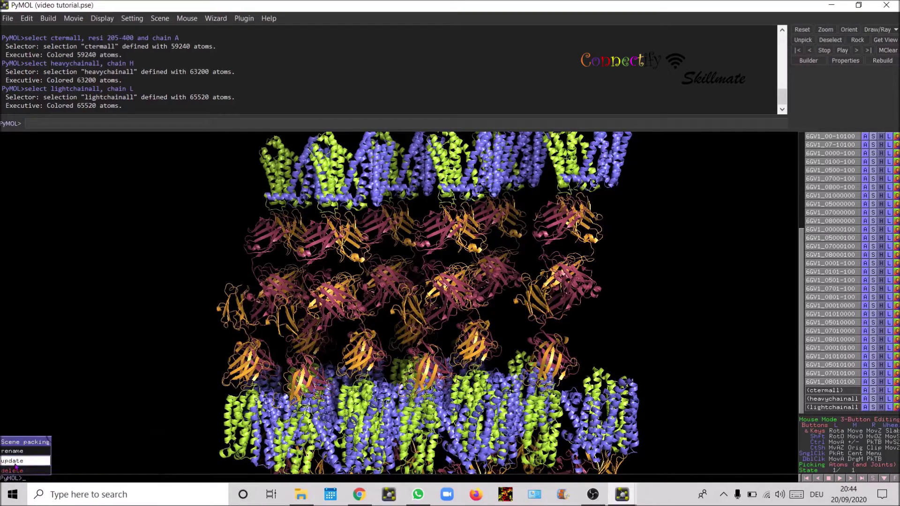
{"action": "left_click", "coordinate": [15, 463]}
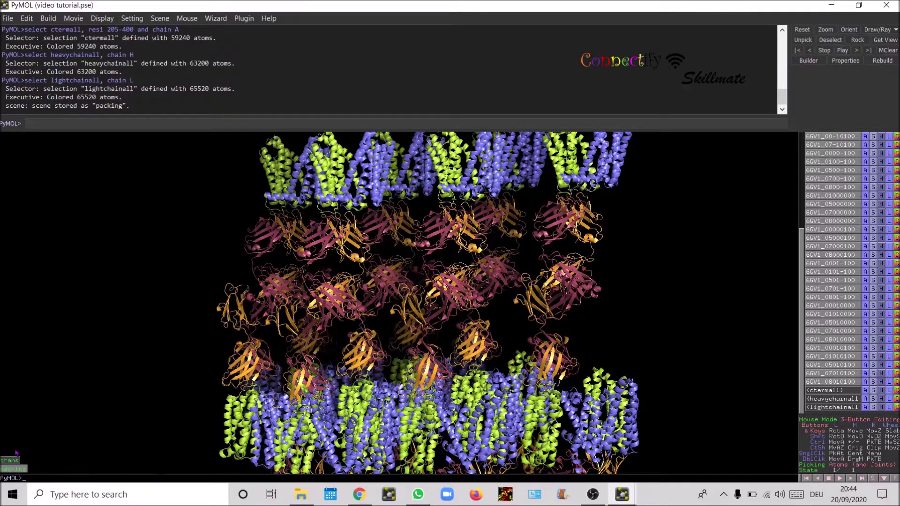
{"action": "left_click", "coordinate": [9, 461]}
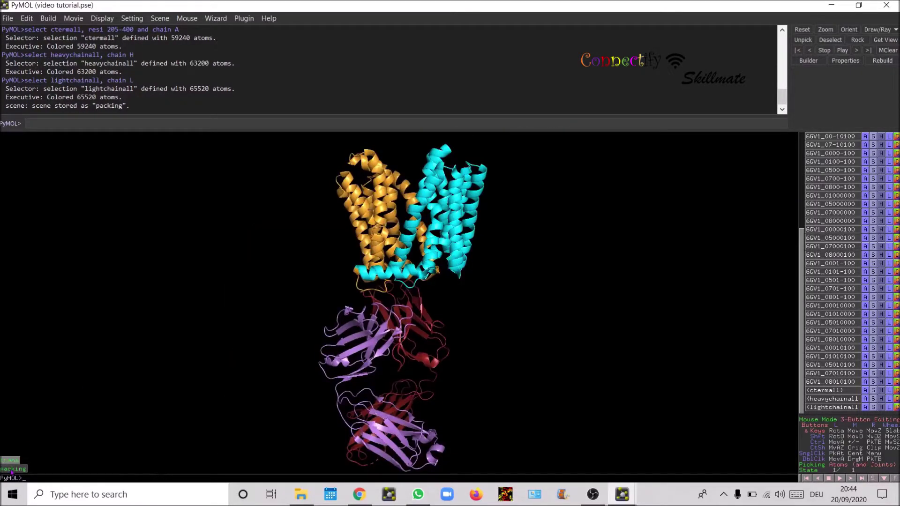
{"action": "left_click", "coordinate": [12, 469]}
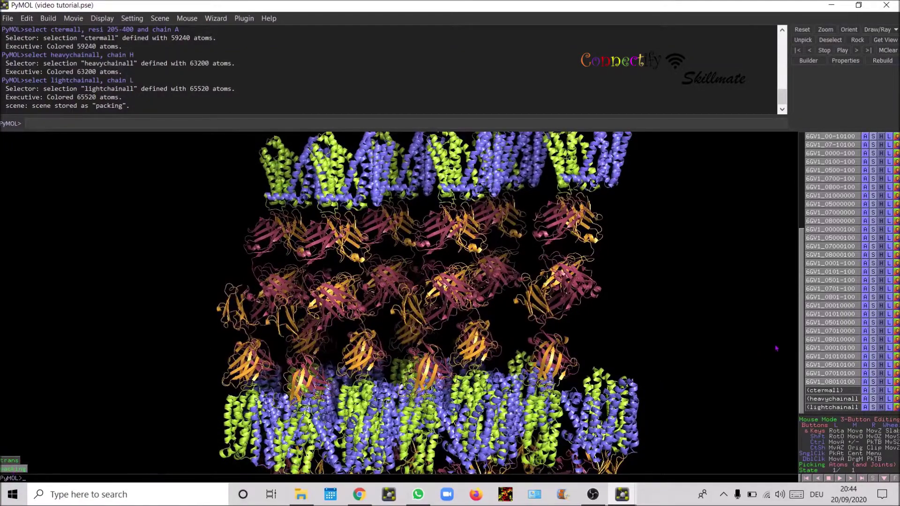
{"action": "type", "text": "bg white"}
Apply the white background, rotate the lattice, and inspect a transporter atom's action menu
{"action": "key", "text": "Return"}
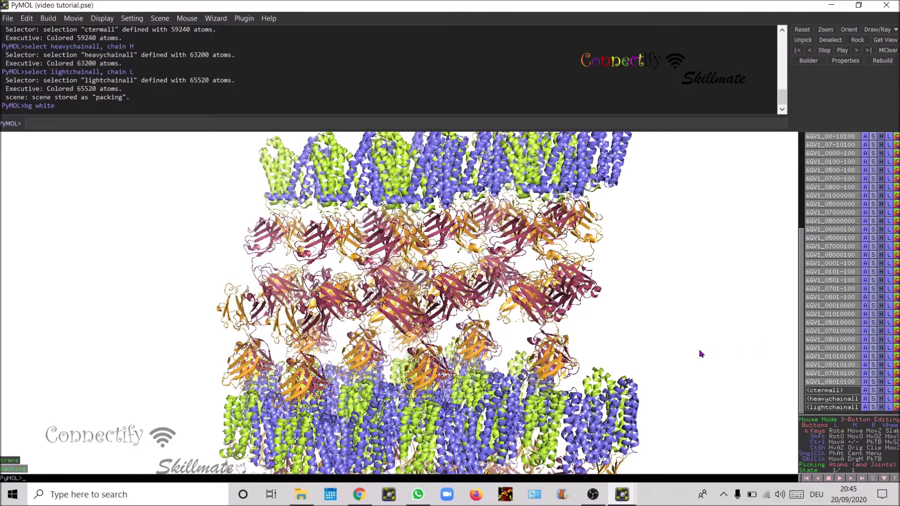
{"action": "left_click_drag", "start_coordinate": [369, 295], "coordinate": [435, 322]}
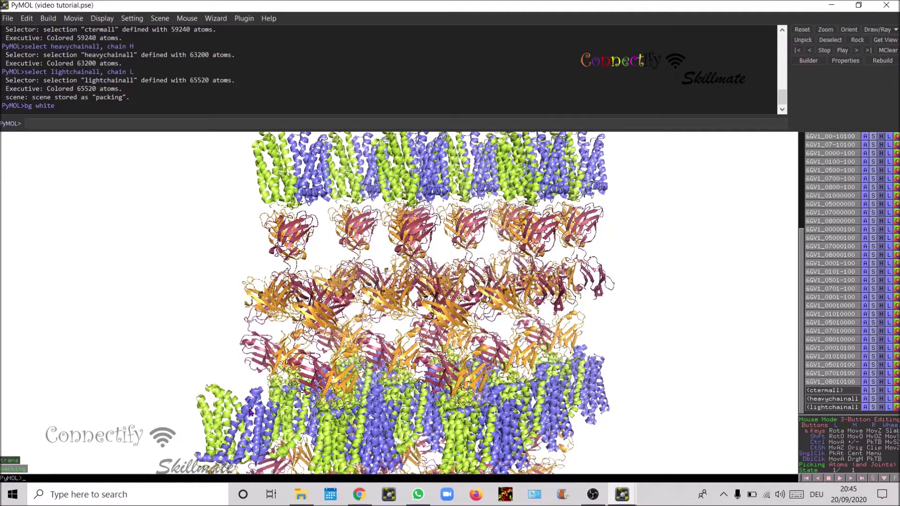
{"action": "right_click", "coordinate": [249, 413]}
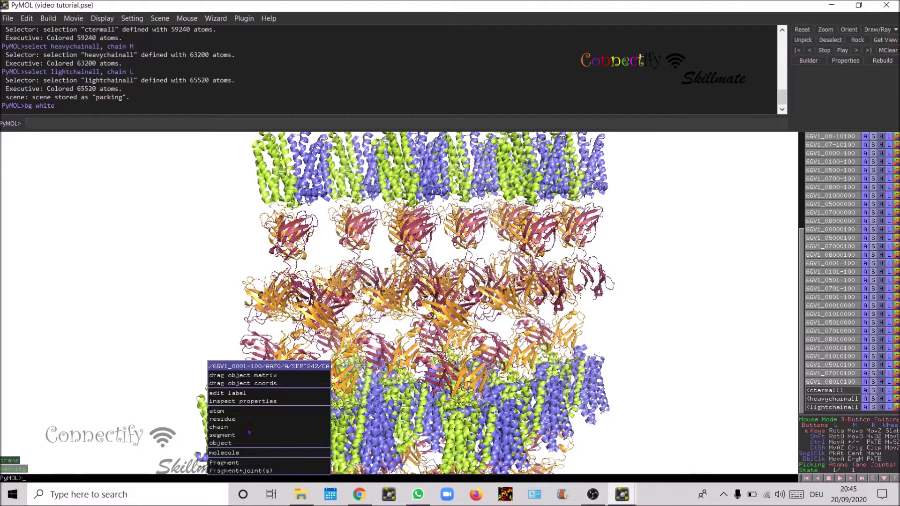
{"action": "mouse_move", "coordinate": [253, 453]}
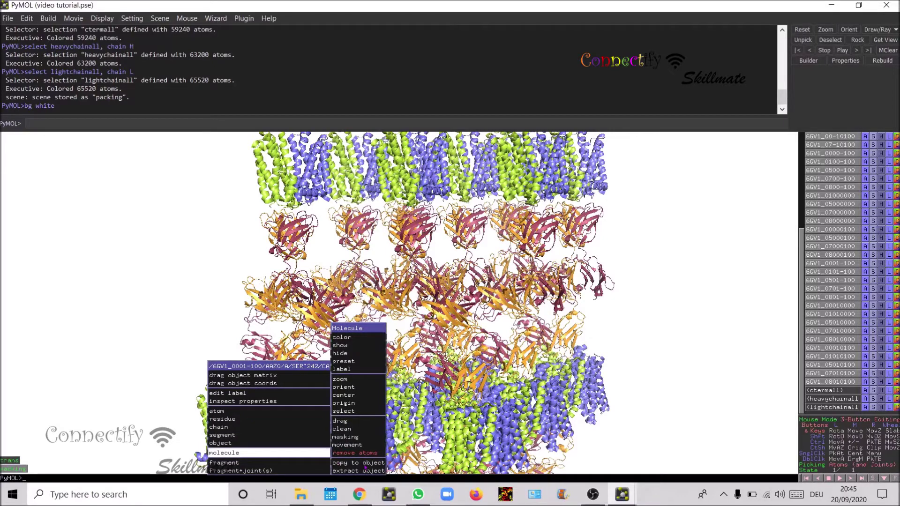
{"action": "mouse_move", "coordinate": [366, 467]}
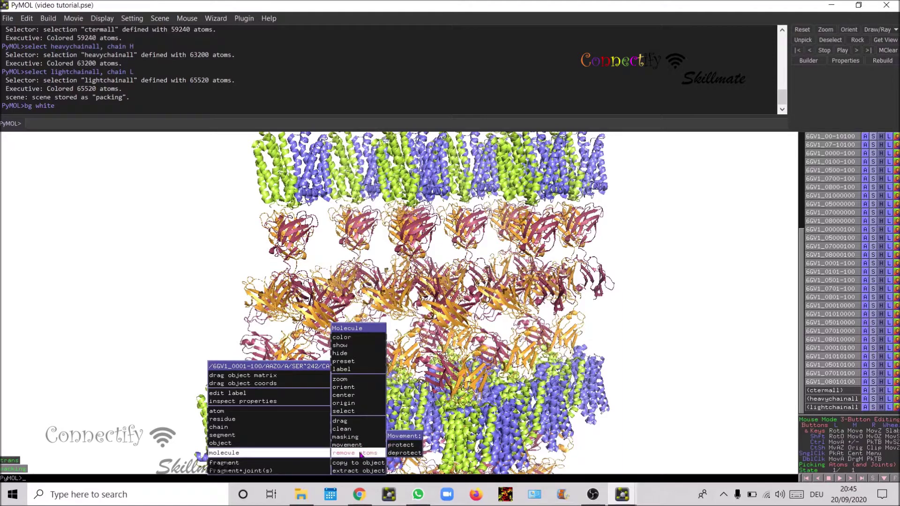
{"action": "left_click", "coordinate": [358, 453]}
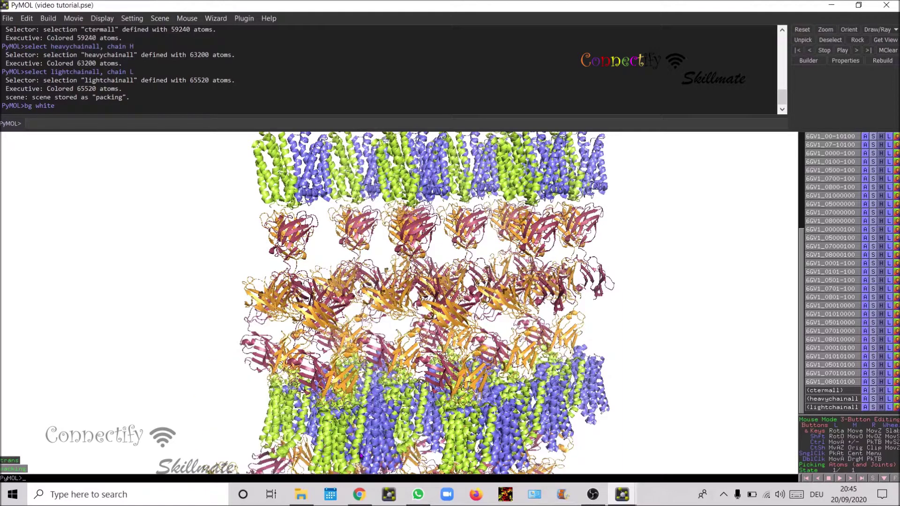
Inspect a heavy-chain atom's action menu and close it without changes
{"action": "right_click", "coordinate": [222, 471]}
{"action": "mouse_move", "coordinate": [224, 454]}
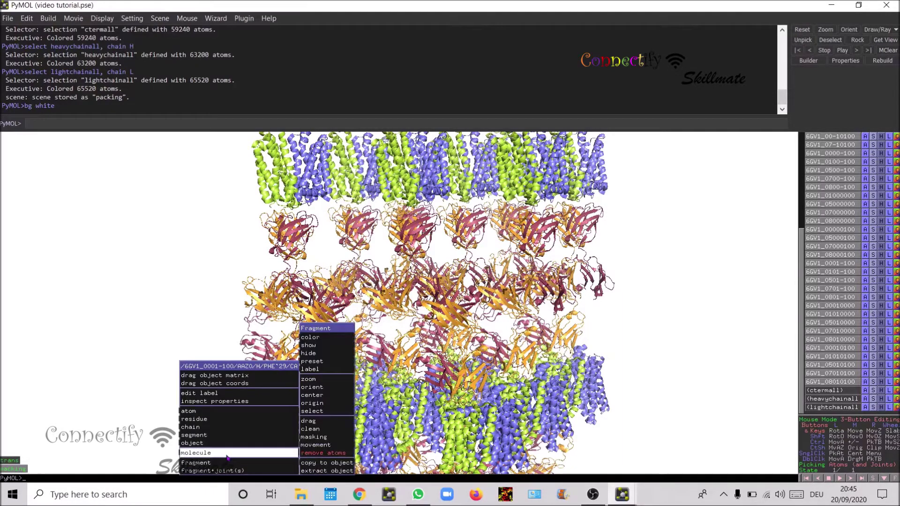
{"action": "left_click", "coordinate": [317, 455]}
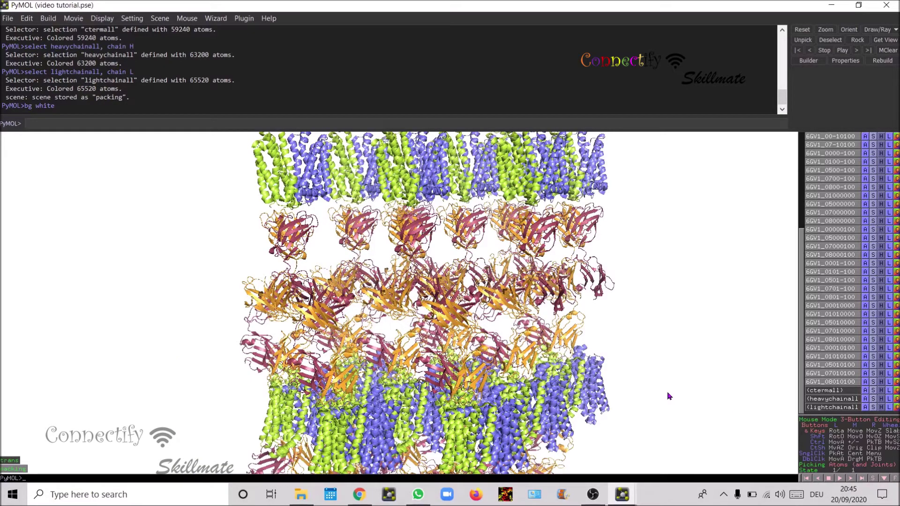
Set cartoon_oval_length to 0.5, then to 0.7
{"action": "left_click_drag", "start_coordinate": [411, 324], "coordinate": [419, 325]}
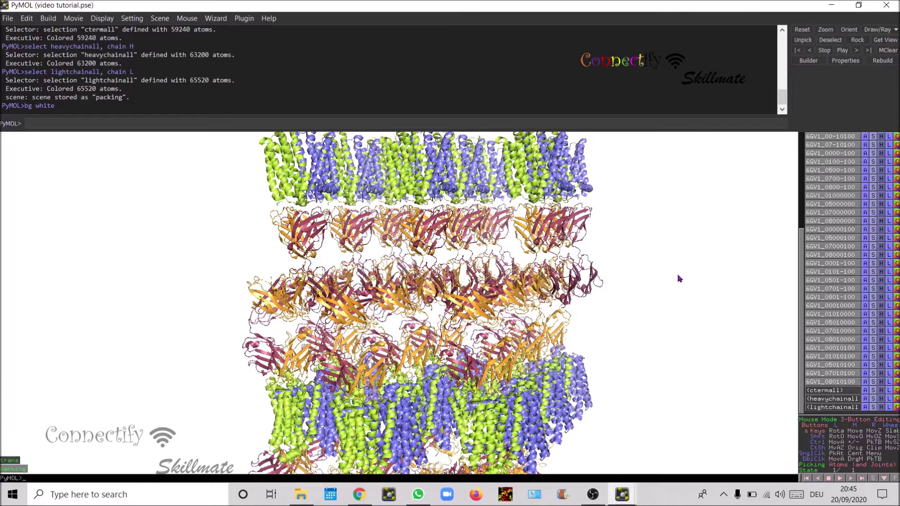
{"action": "type", "text": "et cartoon_oval_length, 0.5"}
{"action": "key", "text": "Return"}
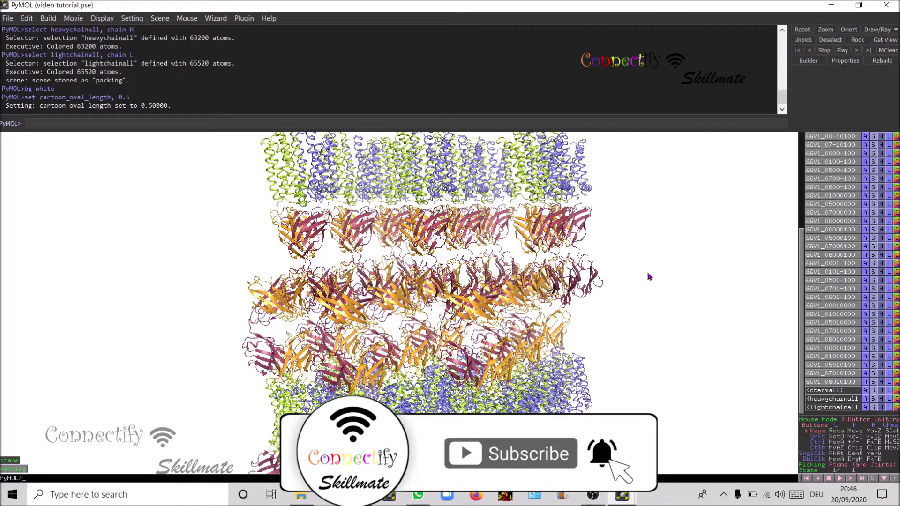
{"action": "key", "text": "Up"}
{"action": "key", "text": "BackSpace"}
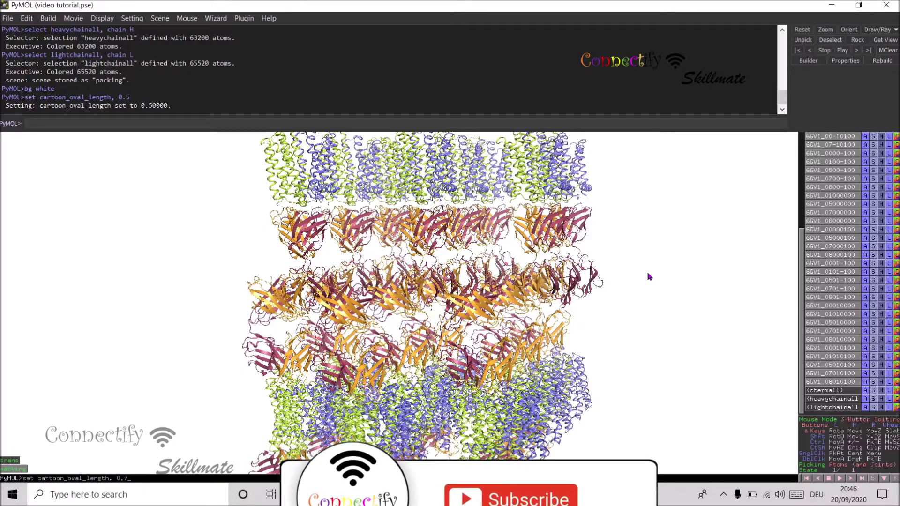
{"action": "type", "text": "7"}
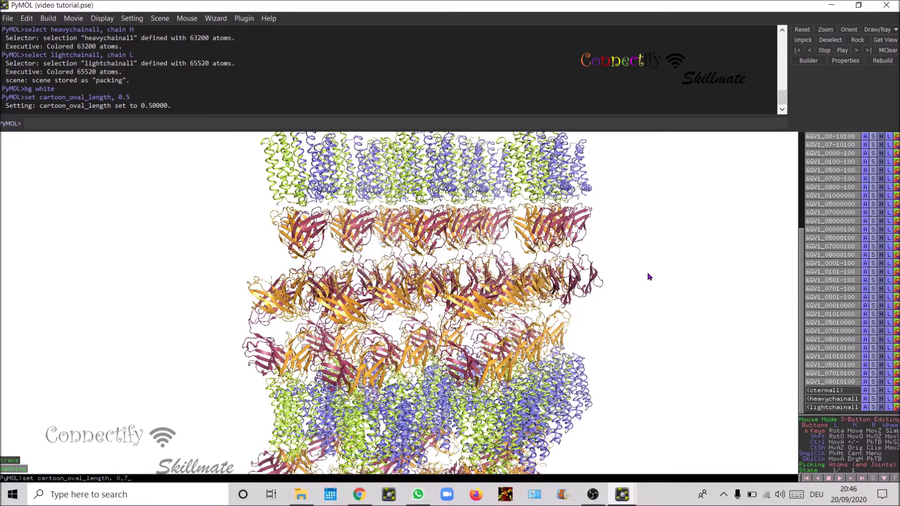
{"action": "key", "text": "Return"}
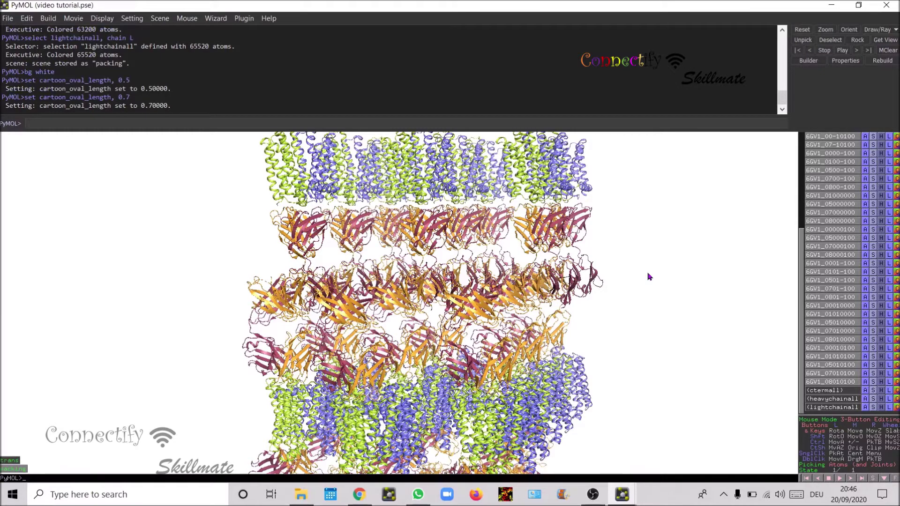
Raise cartoon_oval_length to 0.8 and finally to 1
{"action": "key", "text": "Up"}
{"action": "type", "text": "8"}
{"action": "key", "text": "Return"}
{"action": "key", "text": "Up"}
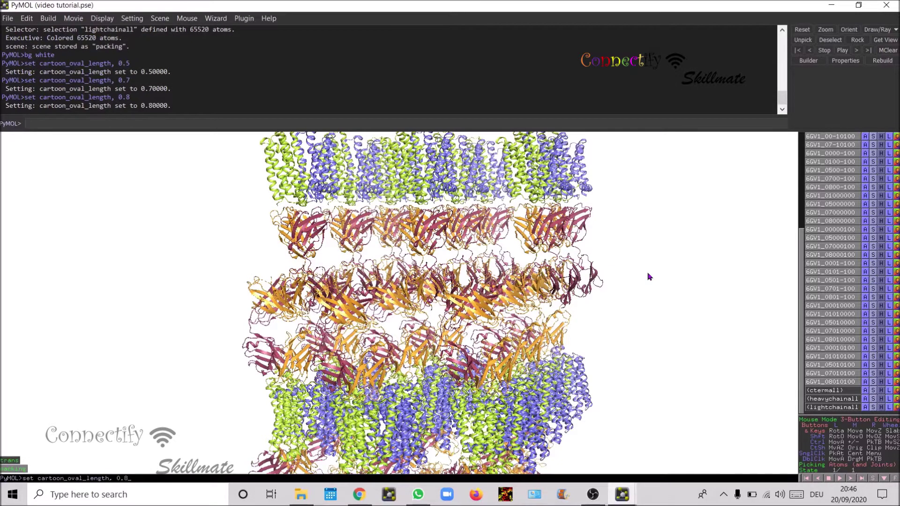
{"action": "key", "text": "BackSpace"}
{"action": "key", "text": "BackSpace"}
{"action": "type", "text": "1"}
{"action": "key", "text": "Return"}
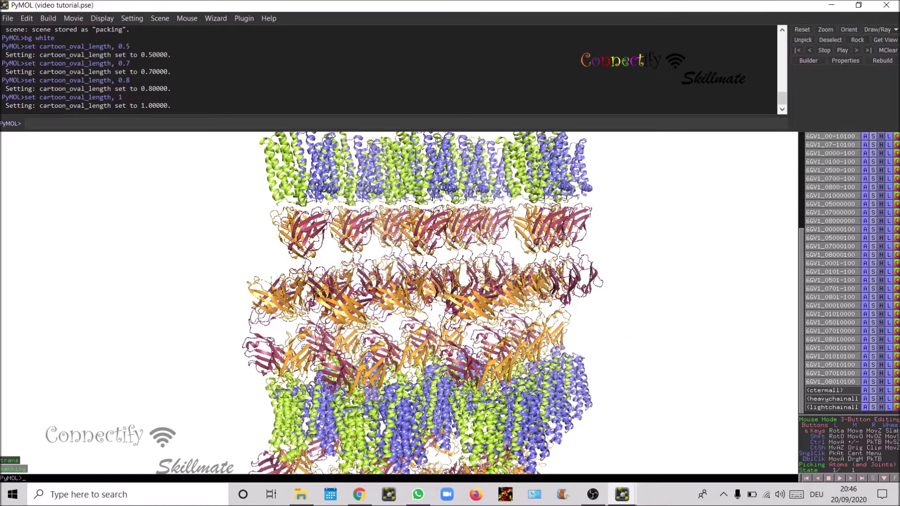
{"action": "left_click_drag", "start_coordinate": [421, 307], "coordinate": [396, 306]}
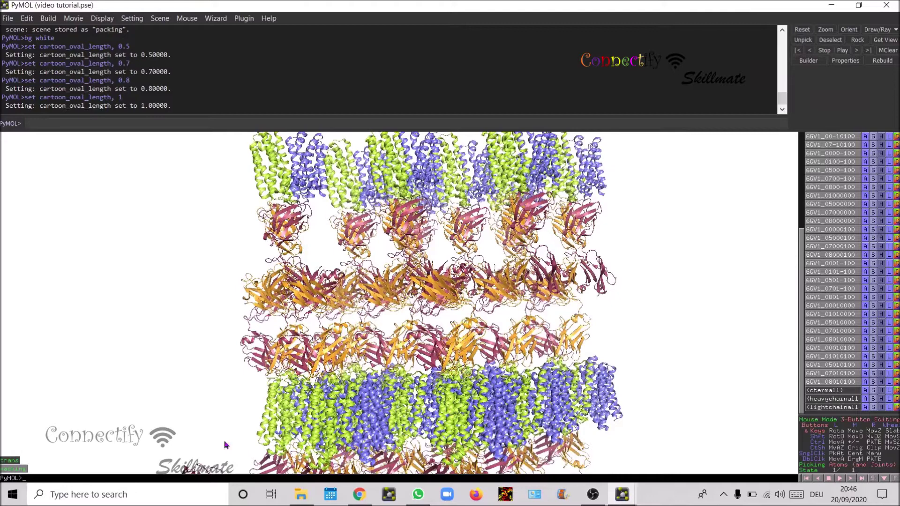
Inspect a light-chain atom's action menu and close it without changes
{"action": "right_click", "coordinate": [193, 473]}
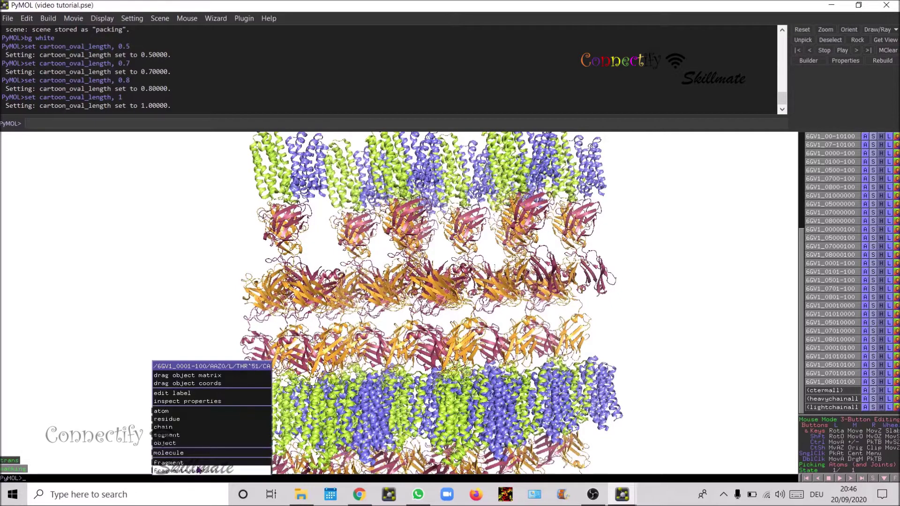
{"action": "mouse_move", "coordinate": [202, 457]}
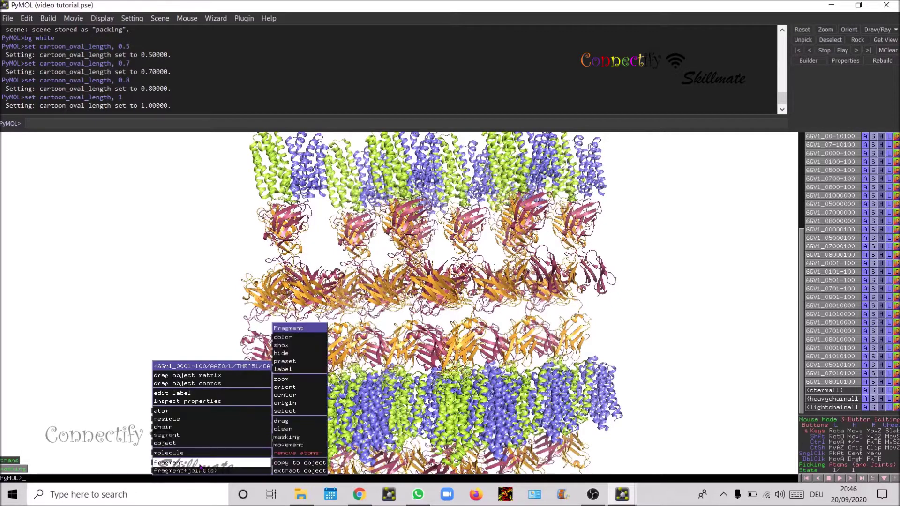
{"action": "left_click", "coordinate": [295, 453]}
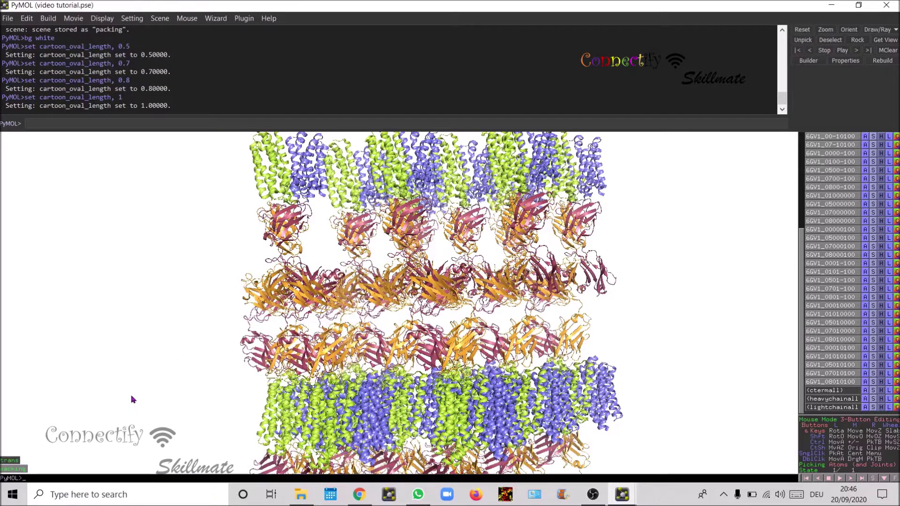
Update the packing scene to the current view, then type the ray command
{"action": "right_click", "coordinate": [21, 469]}
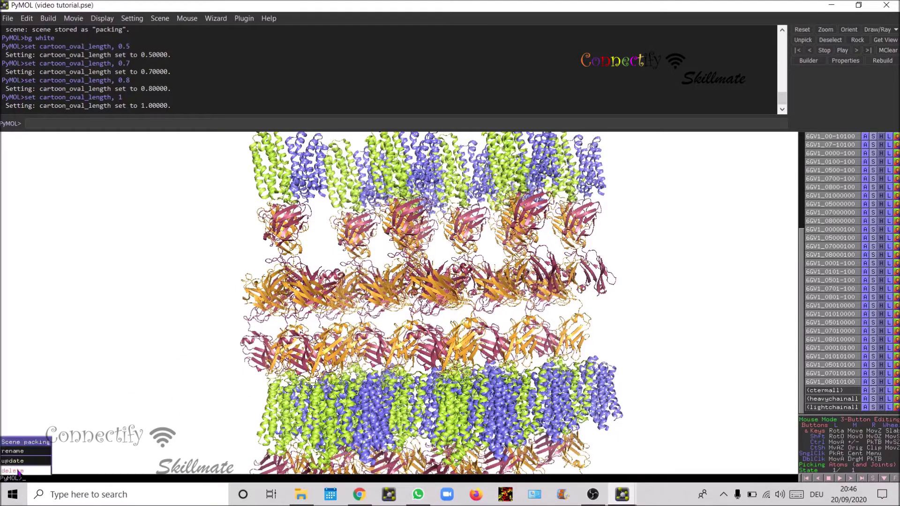
{"action": "left_click", "coordinate": [21, 443]}
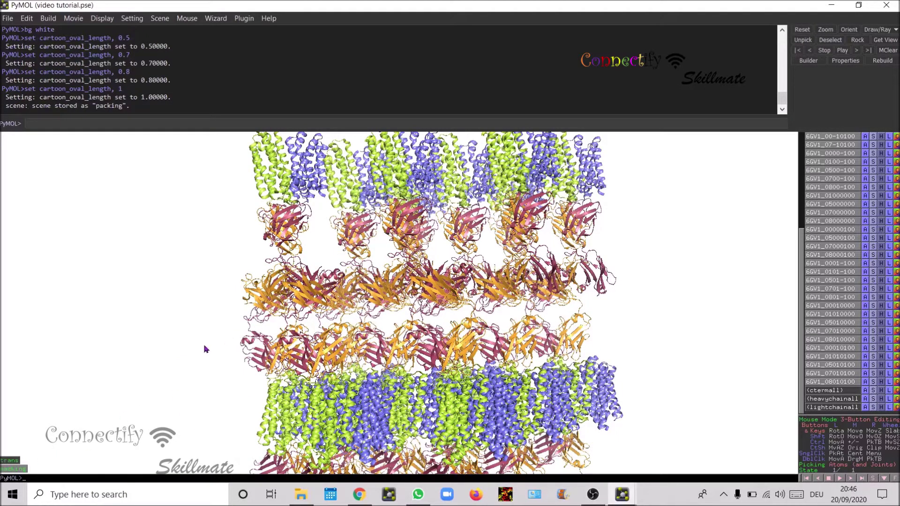
{"action": "type", "text": "ray"}
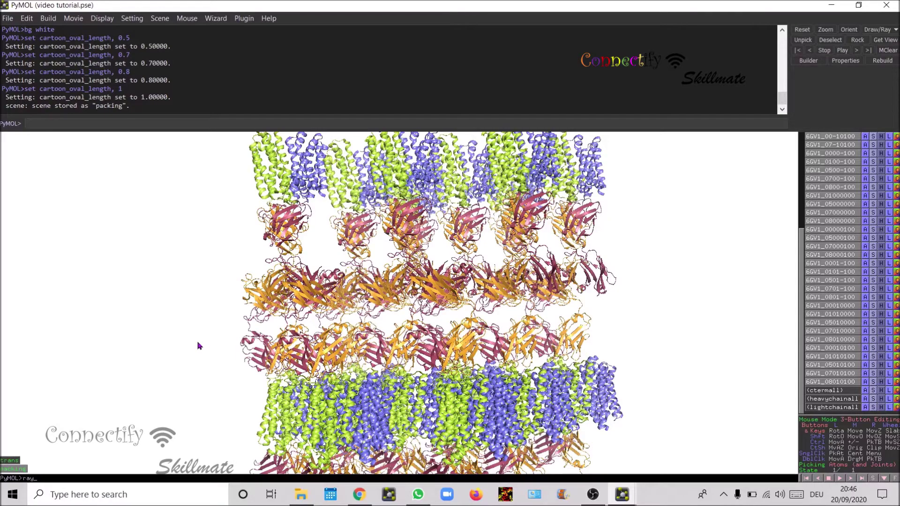